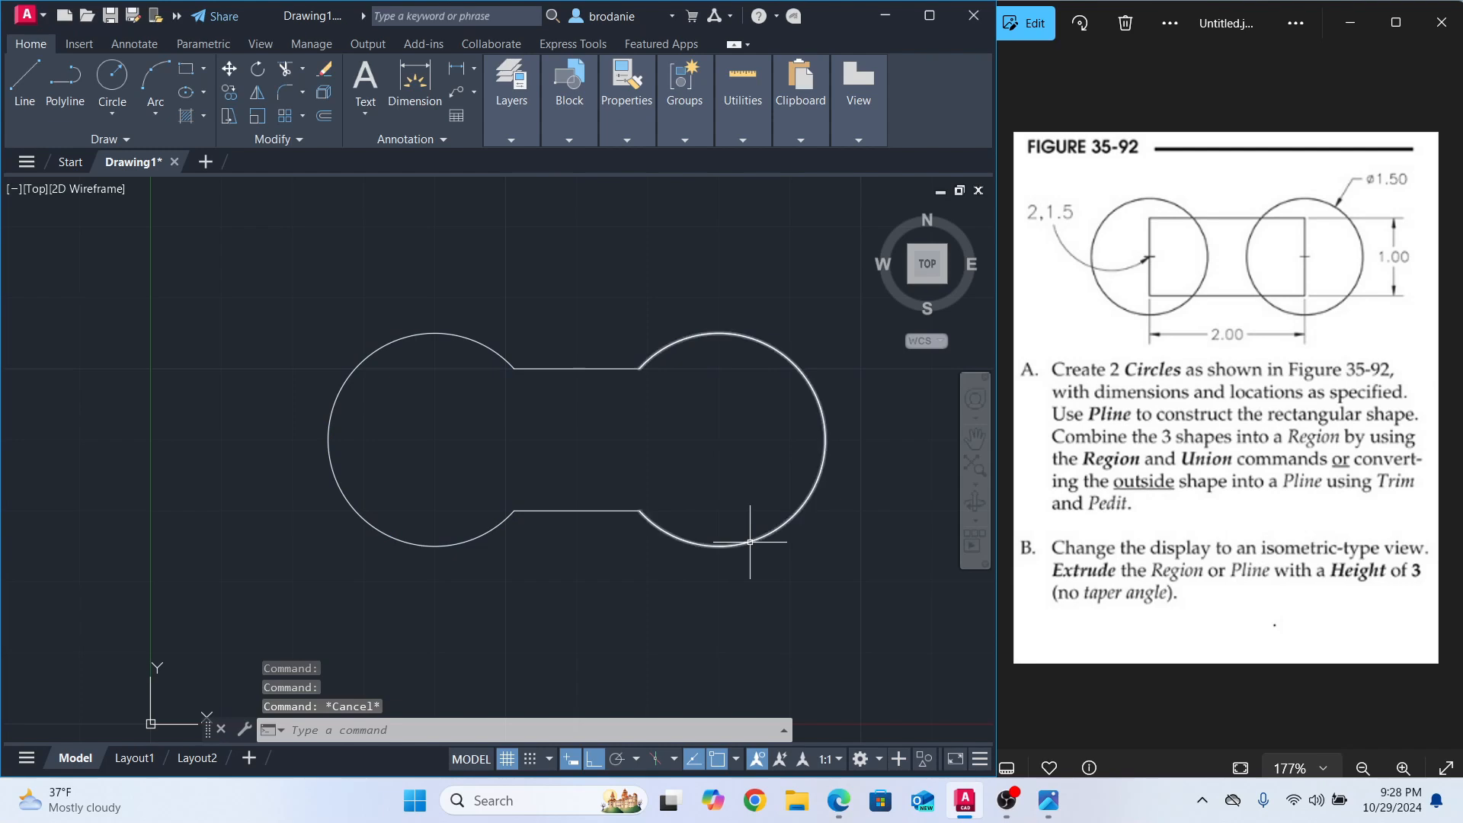
Delete the existing region and draw a circle centred at 2,2 with a radius of 0.75.
{"action": "key", "text": "ctrl+a"}
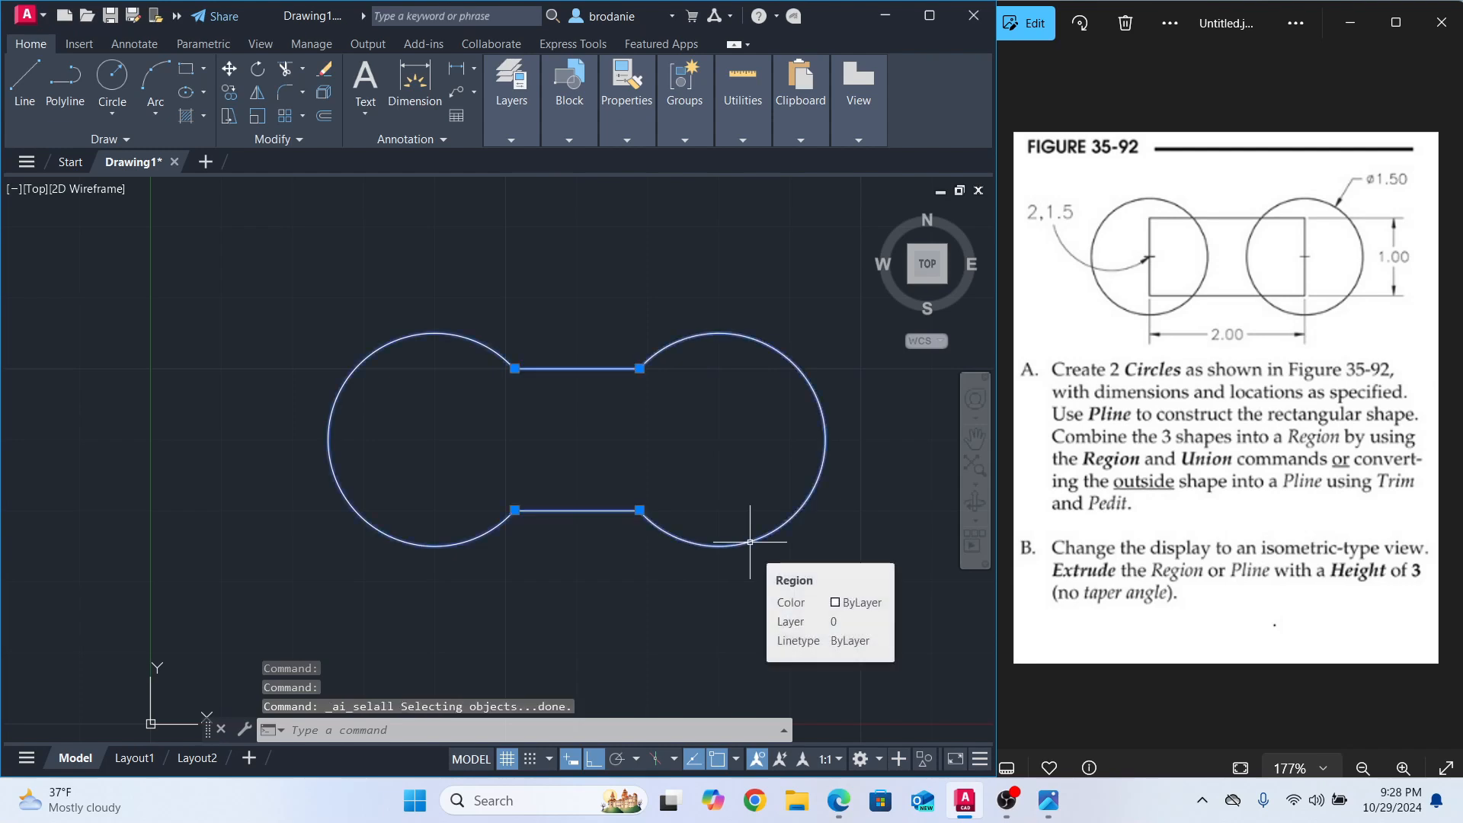
{"action": "key", "text": "Delete"}
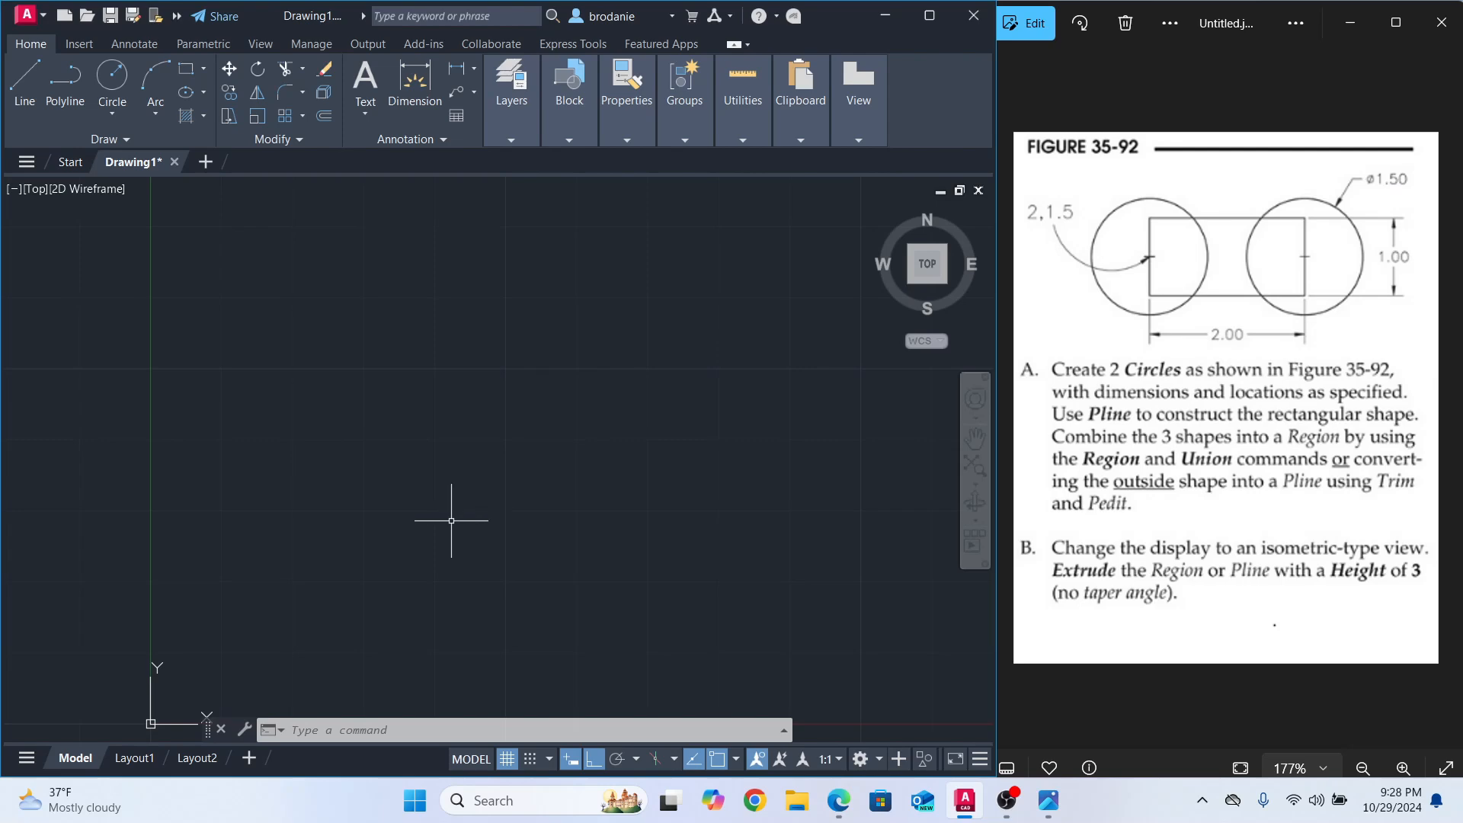
{"action": "type", "text": "c"}
{"action": "key", "text": "Return"}
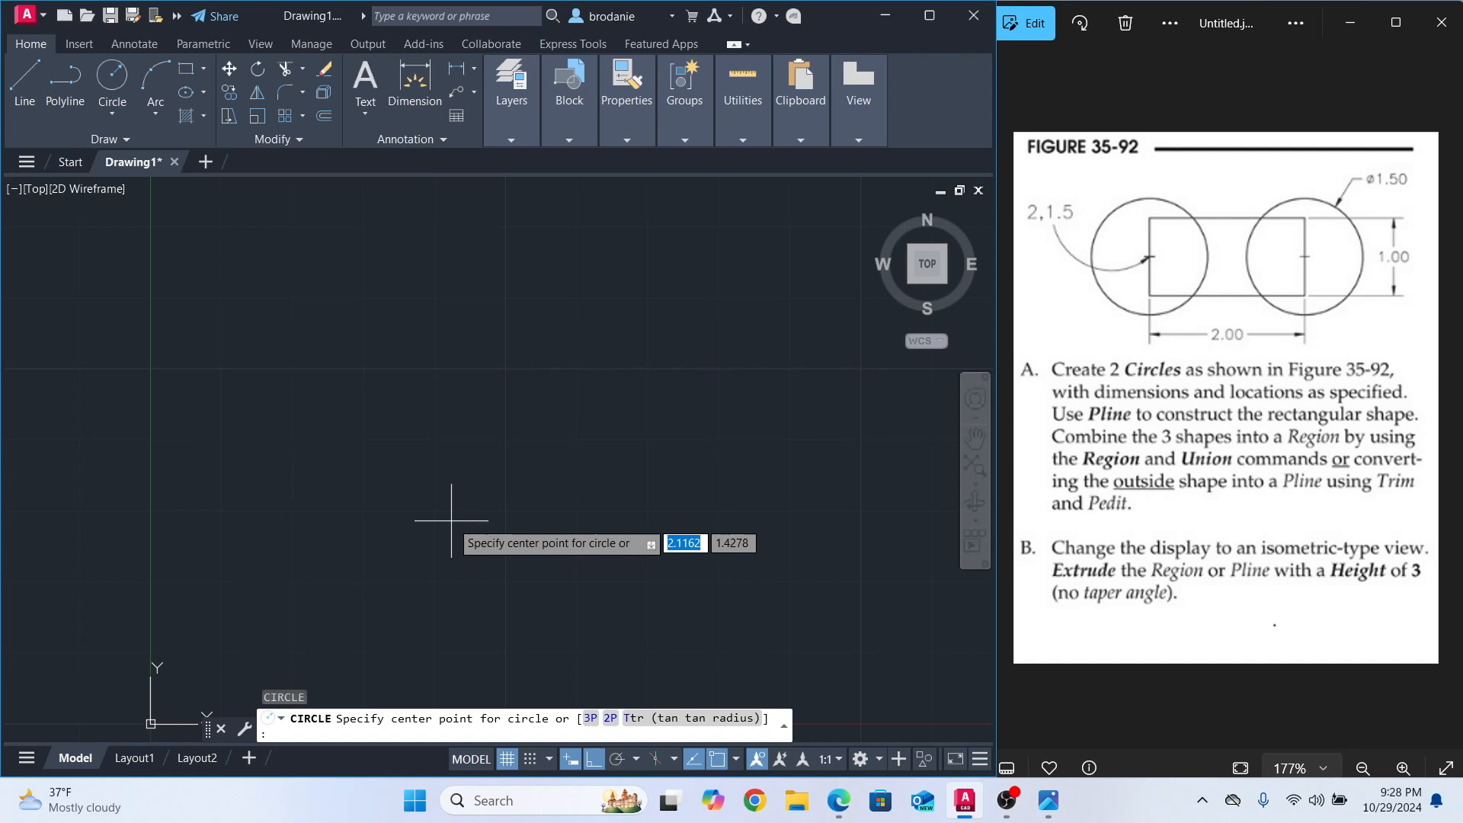
{"action": "type", "text": "2,2"}
{"action": "key", "text": "Return"}
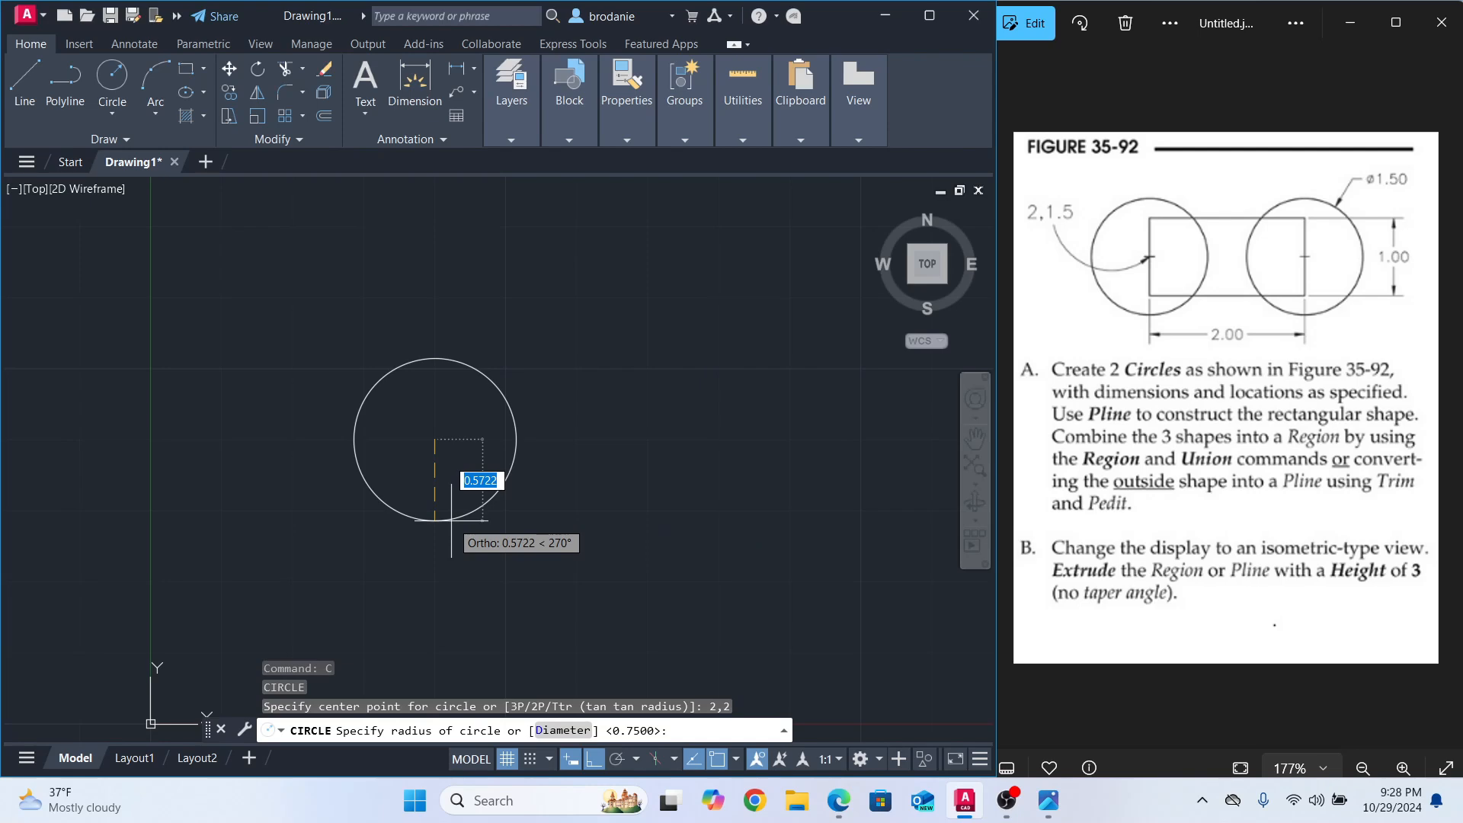
{"action": "type", "text": ".75"}
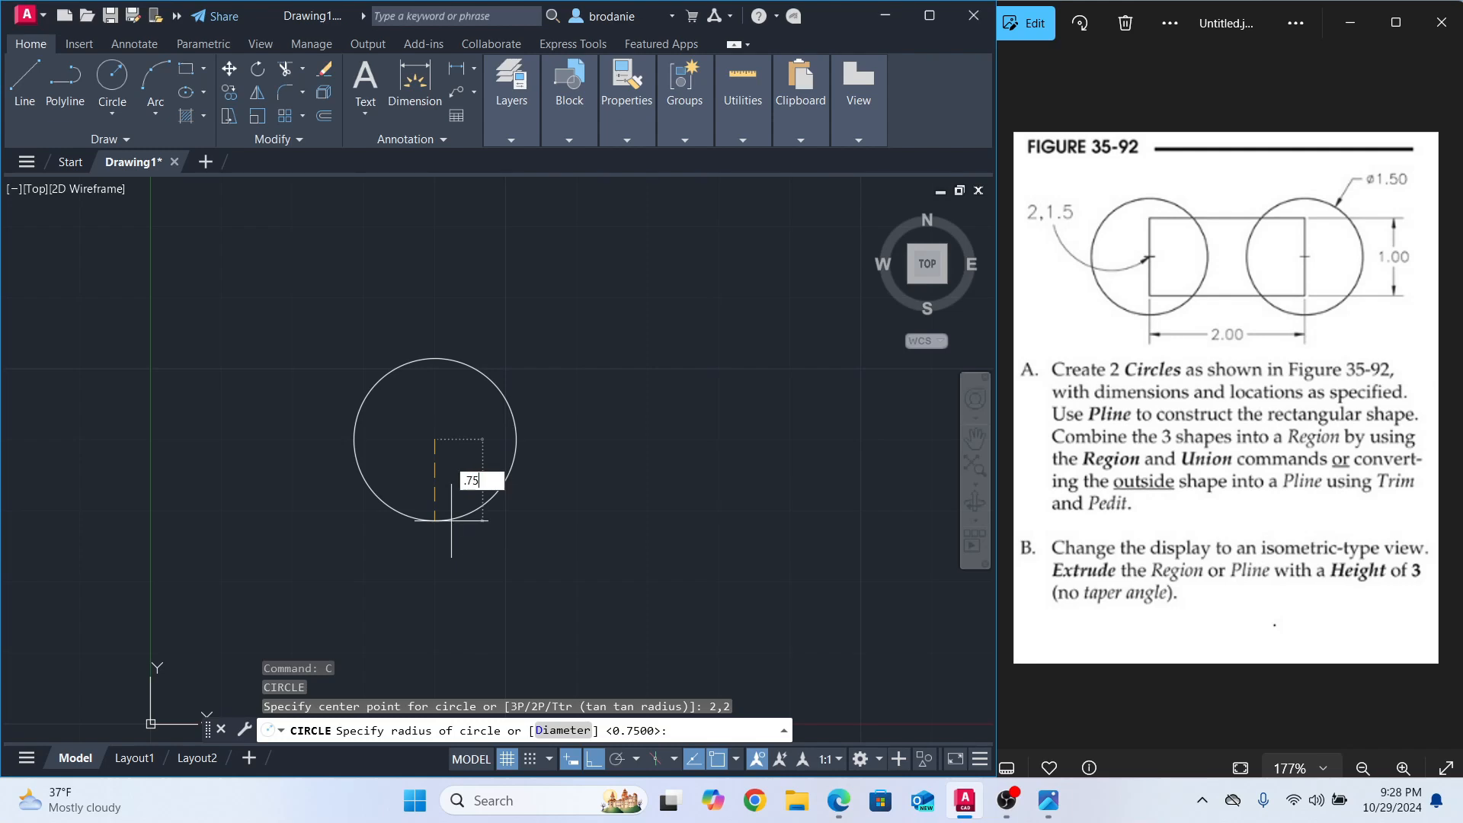
{"action": "key", "text": "Return"}
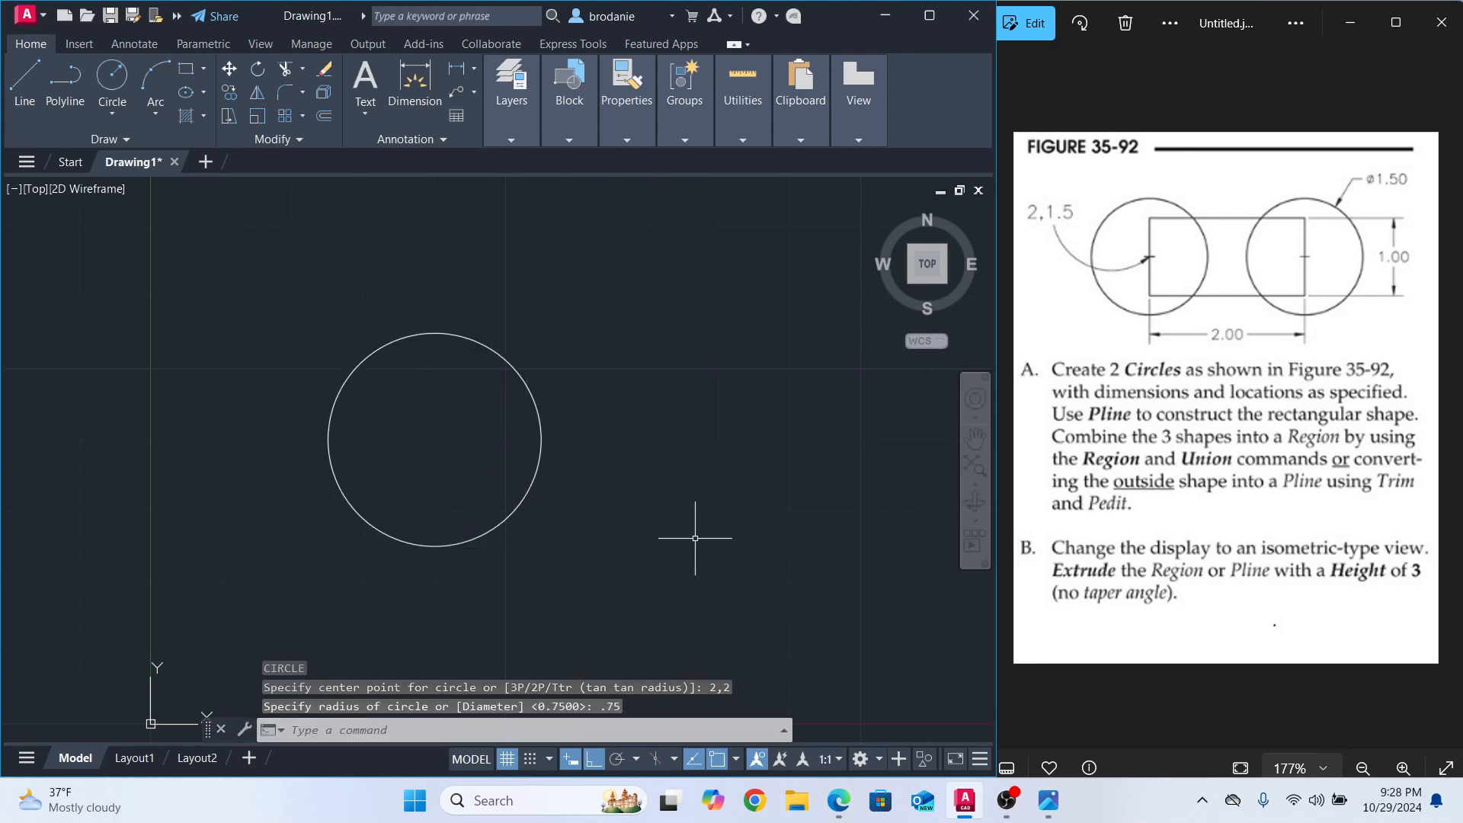
Draw a second circle centred at 4,2 with a radius of 0.75.
{"action": "key", "text": "Return"}
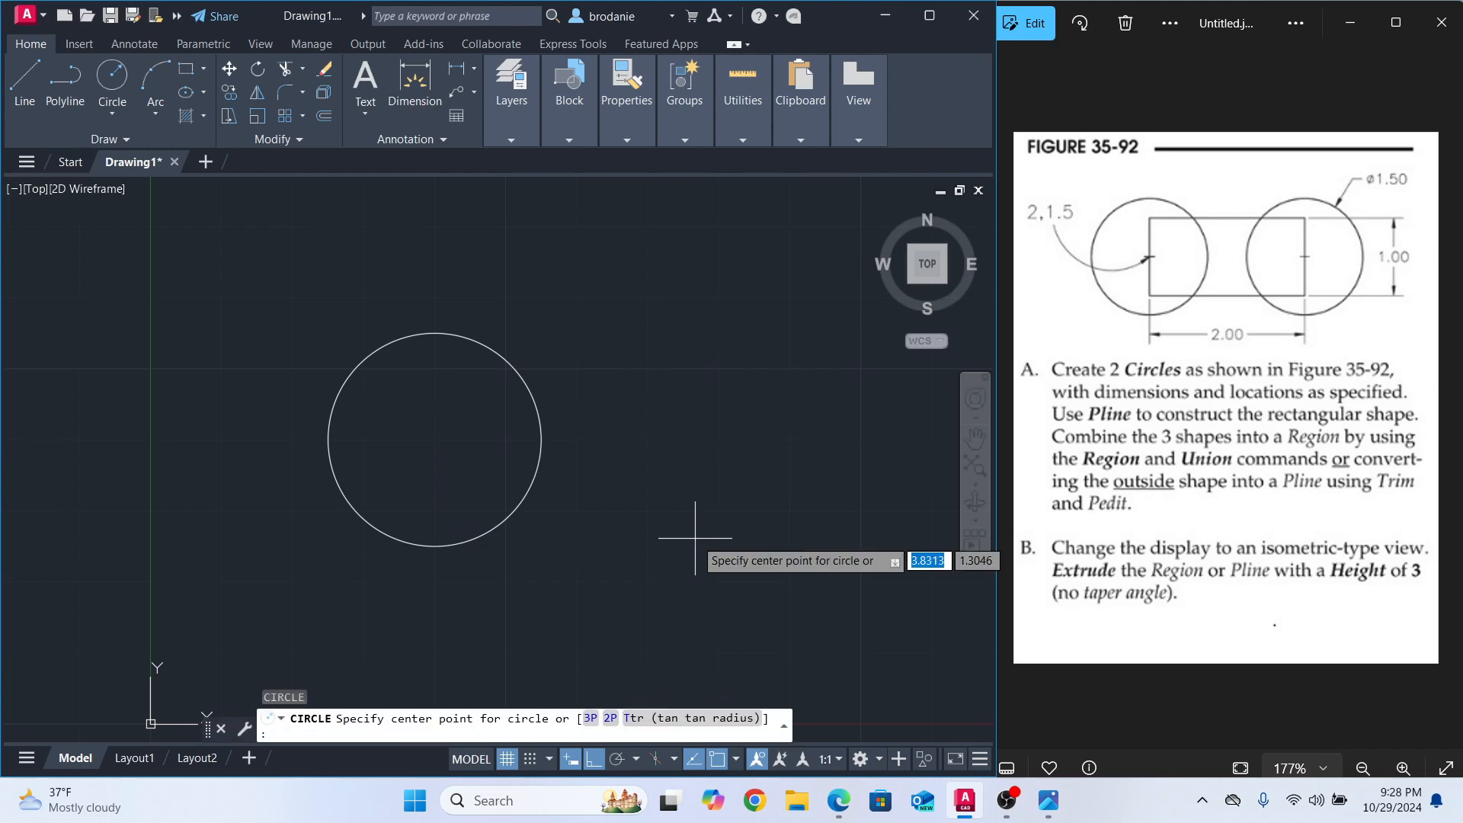
{"action": "type", "text": "4,2"}
{"action": "key", "text": "Return"}
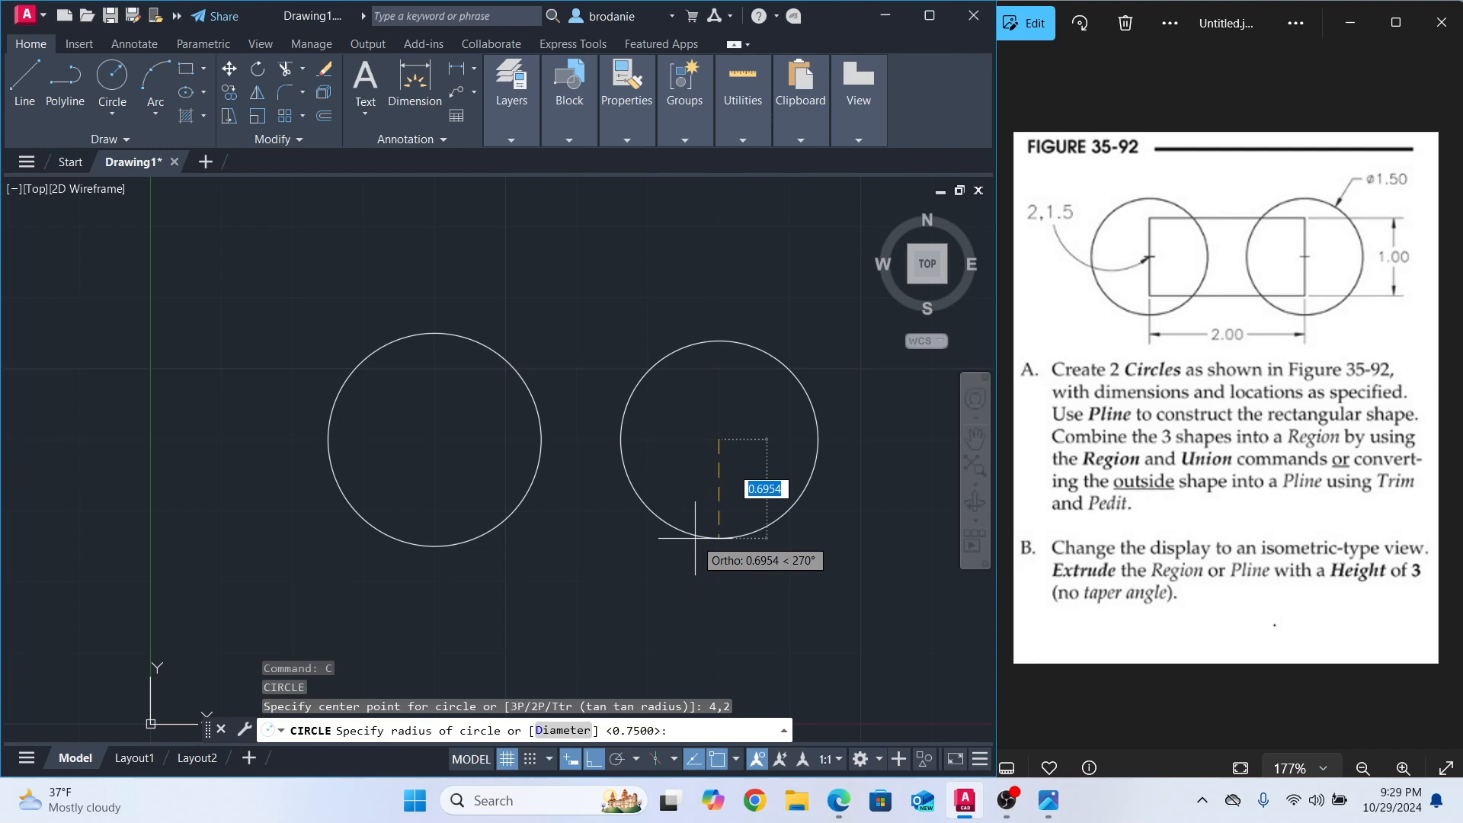
{"action": "key", "text": "Return"}
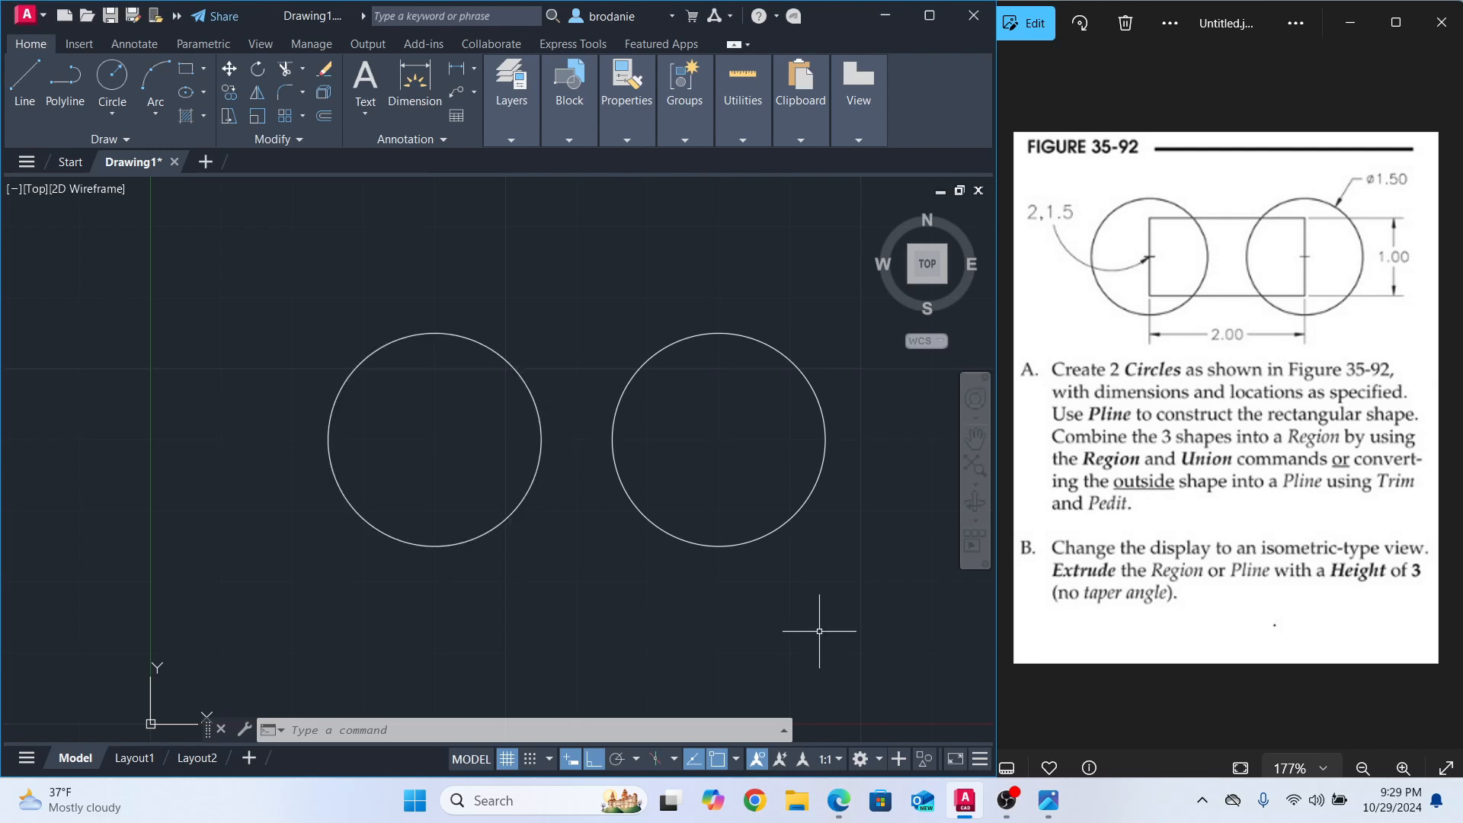
Start a polyline at the left circle's centre with segments 0.5 straight down and 2 to the right.
{"action": "left_click", "coordinate": [736, 760]}
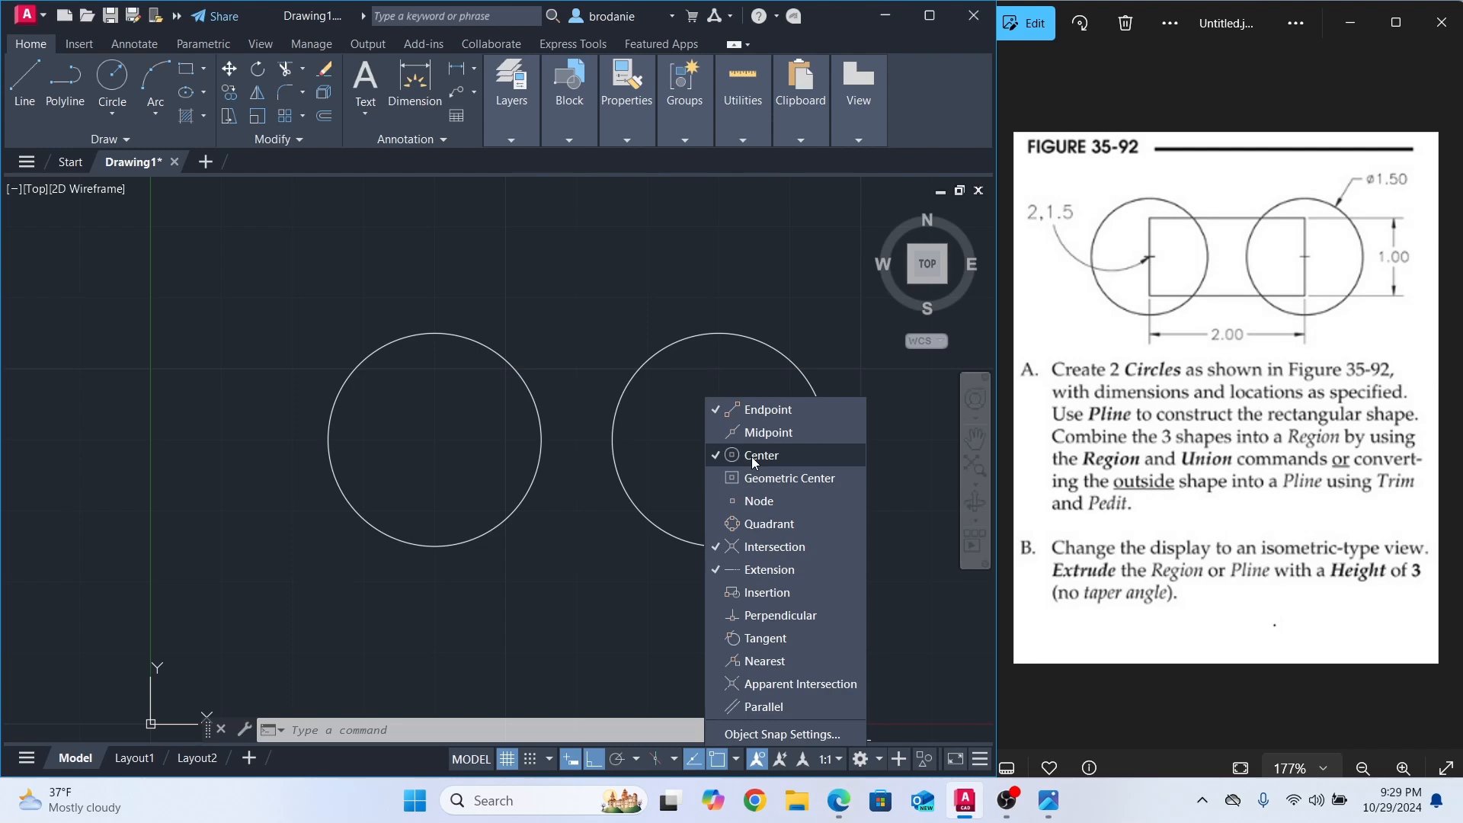
{"action": "left_click", "coordinate": [737, 765]}
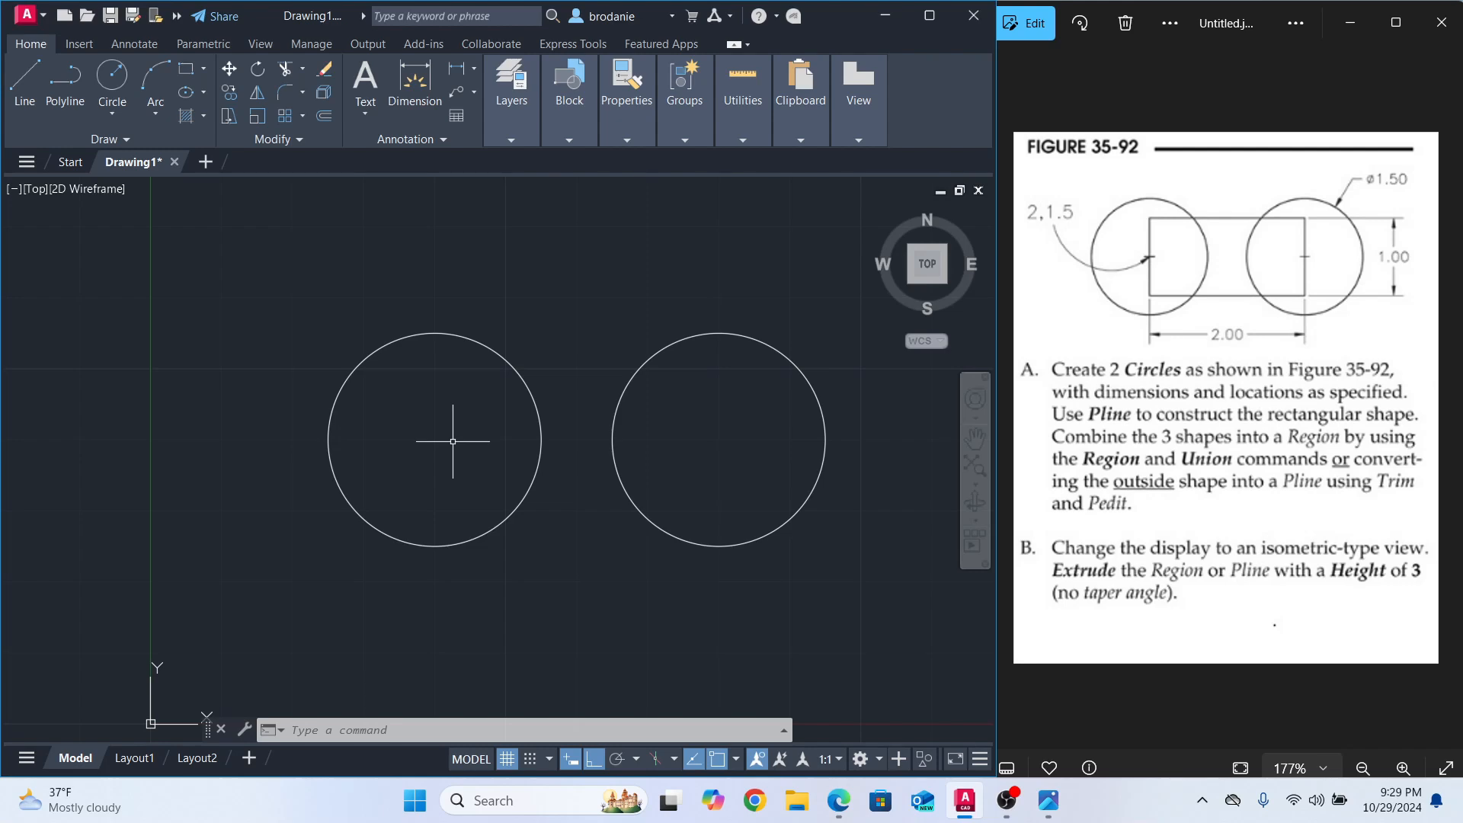
{"action": "type", "text": "pli"}
{"action": "key", "text": "Return"}
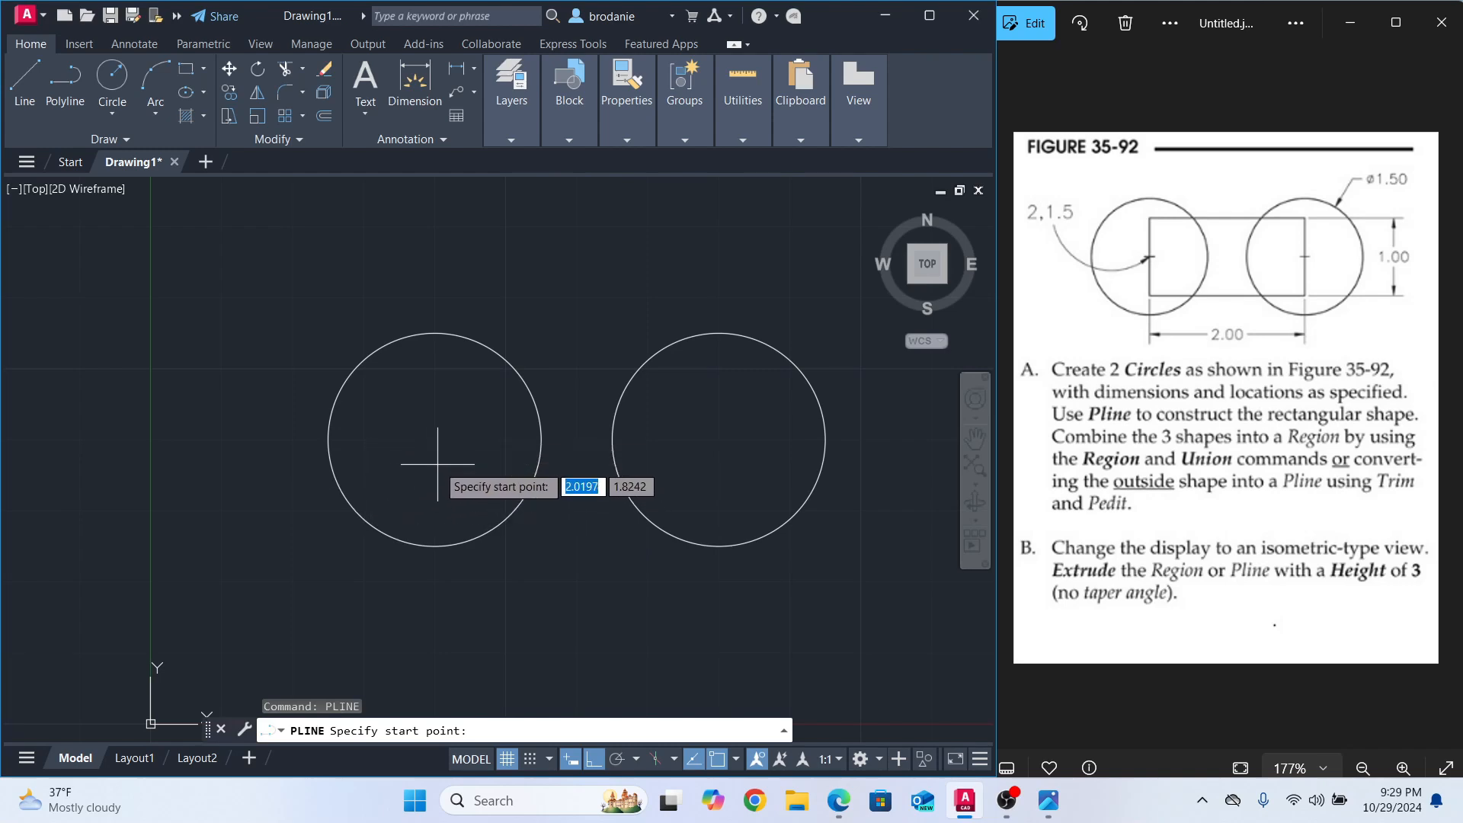
{"action": "left_click", "coordinate": [434, 439]}
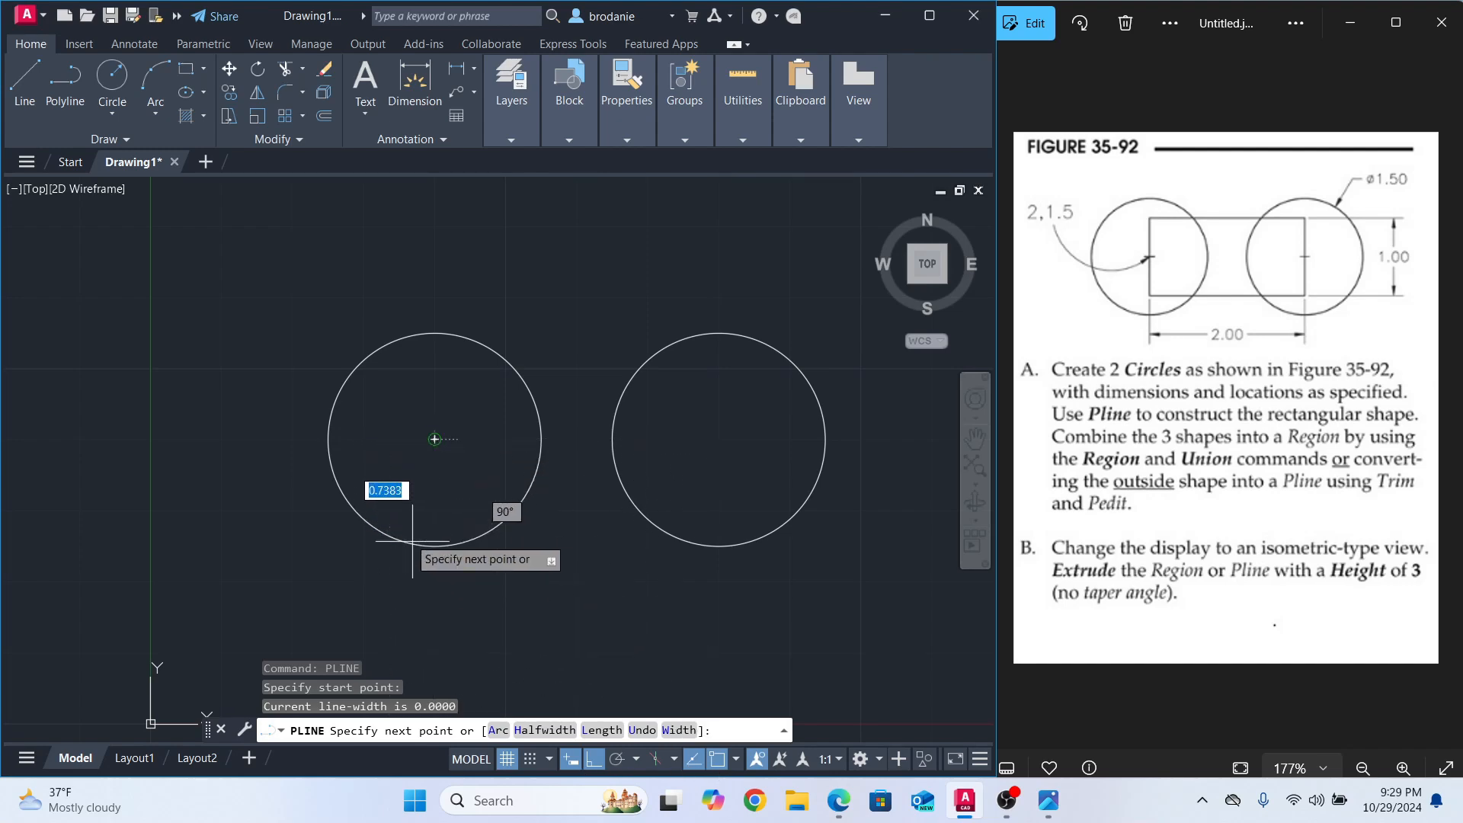
{"action": "type", "text": ".5"}
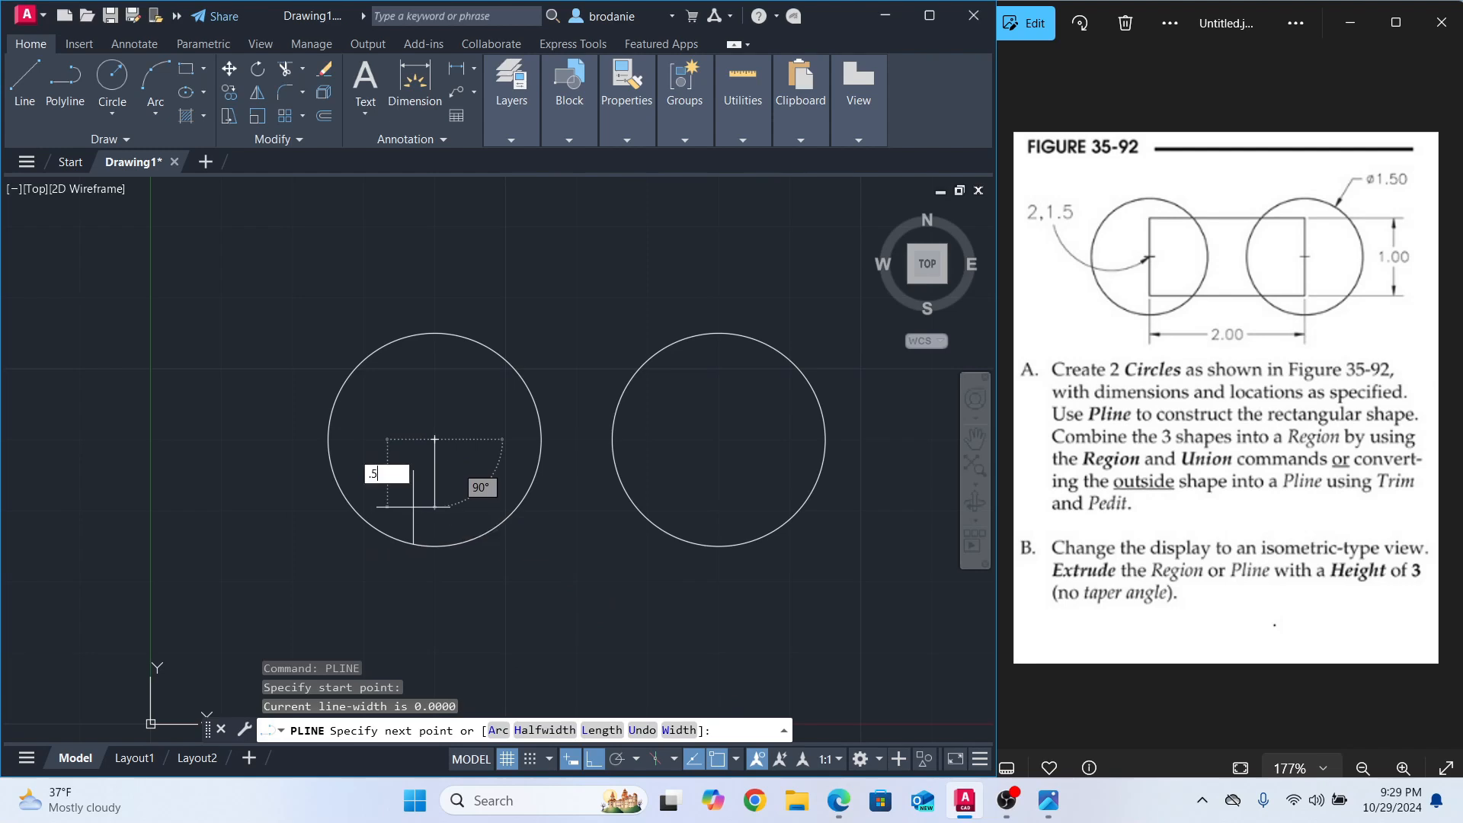
{"action": "key", "text": "Return"}
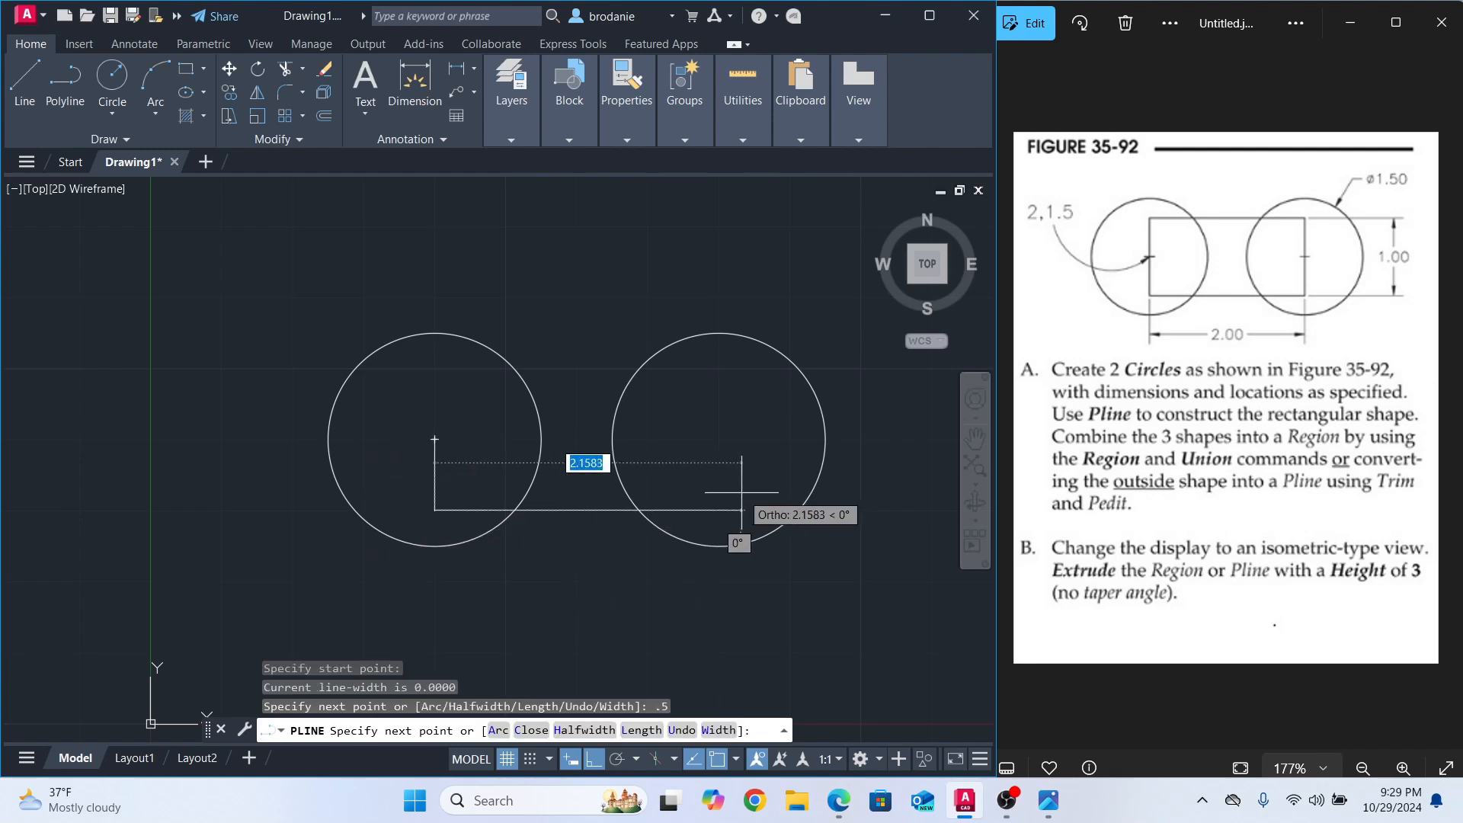
{"action": "type", "text": "2"}
{"action": "key", "text": "Return"}
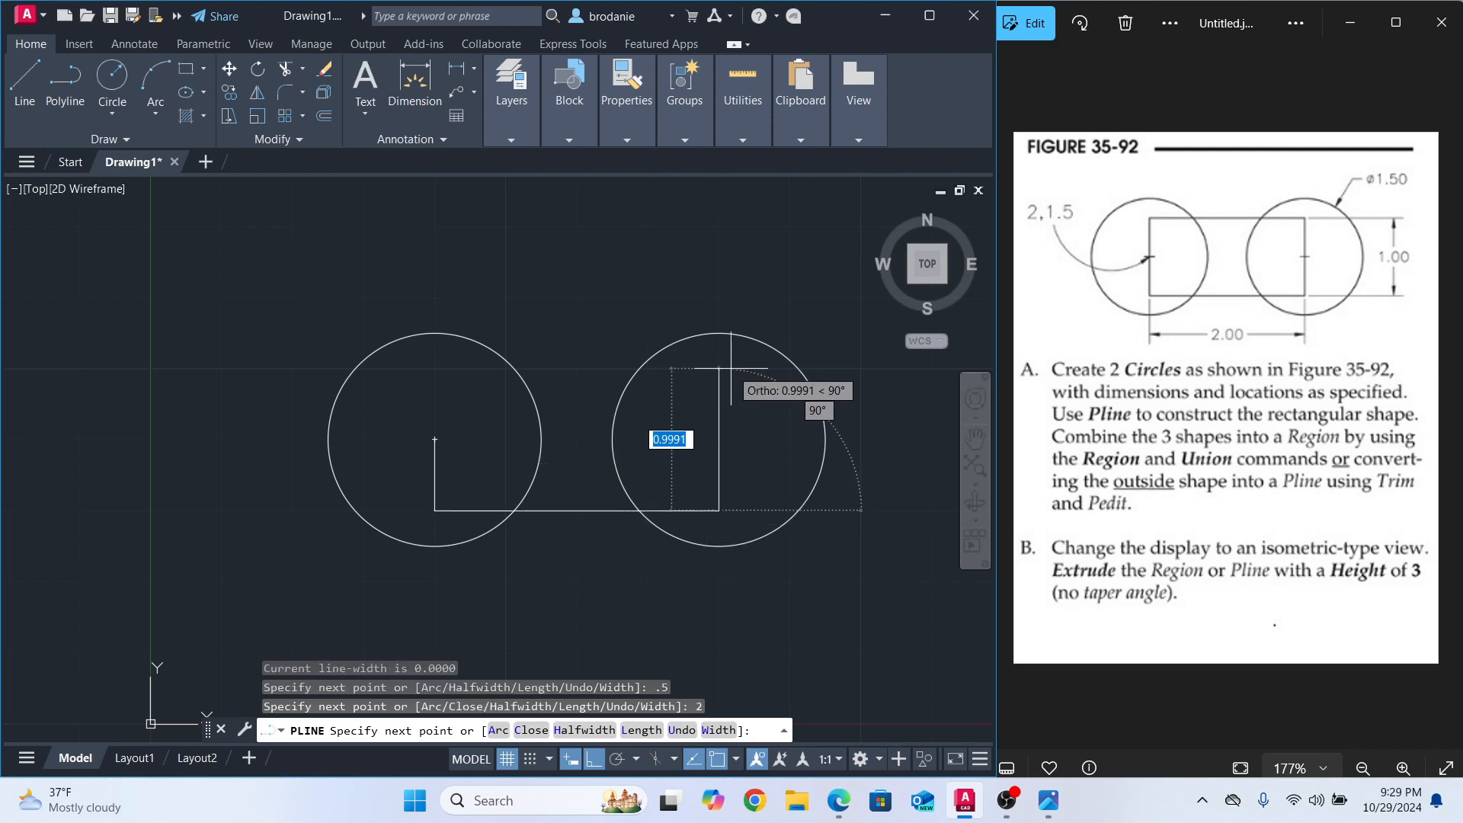
Continue the polyline 1 unit up and 2 units left, and finish the rectangle back at the left circle's centre.
{"action": "type", "text": "."}
{"action": "type", "text": "1"}
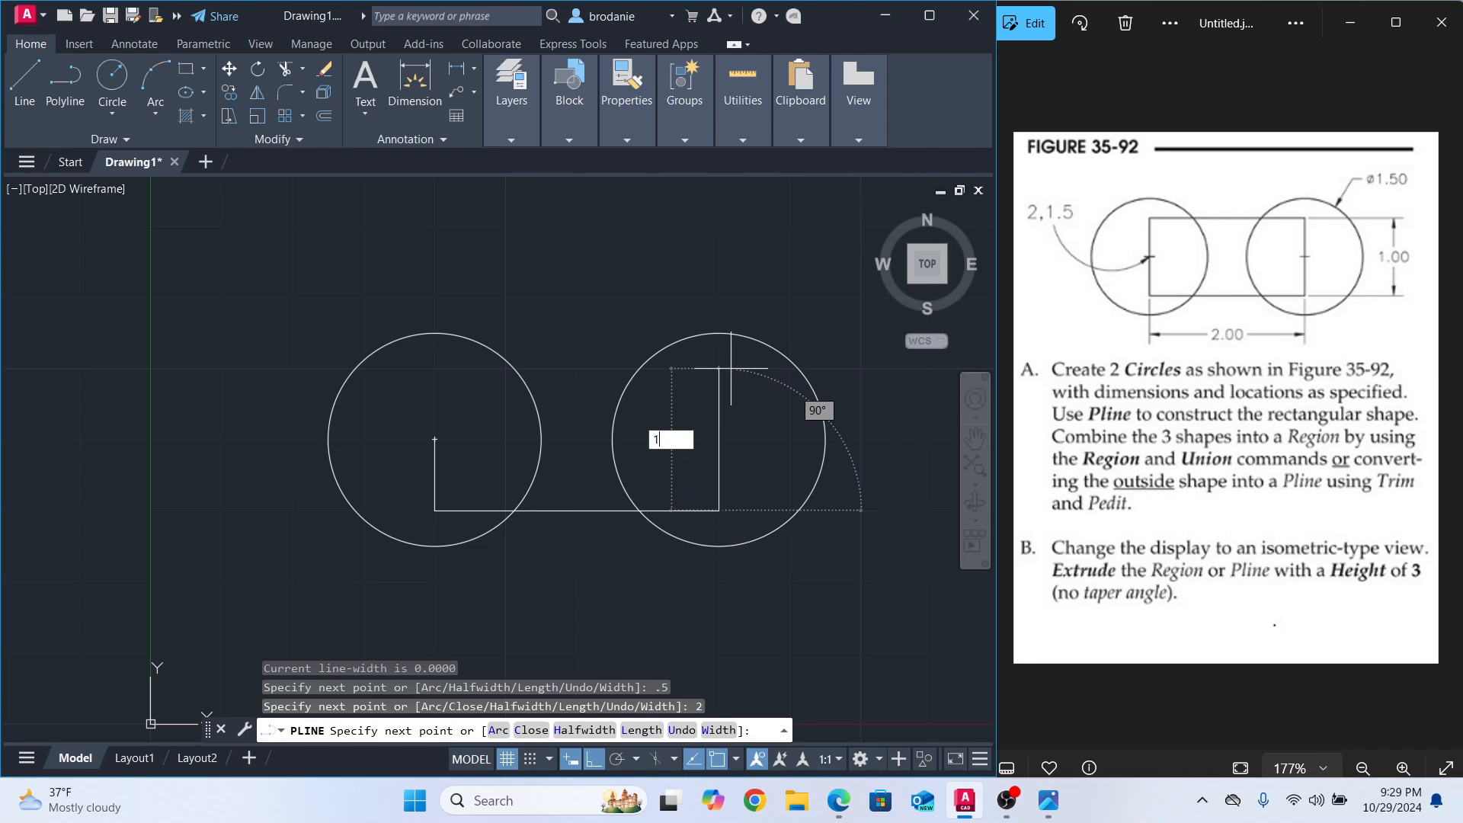
{"action": "key", "text": "Return"}
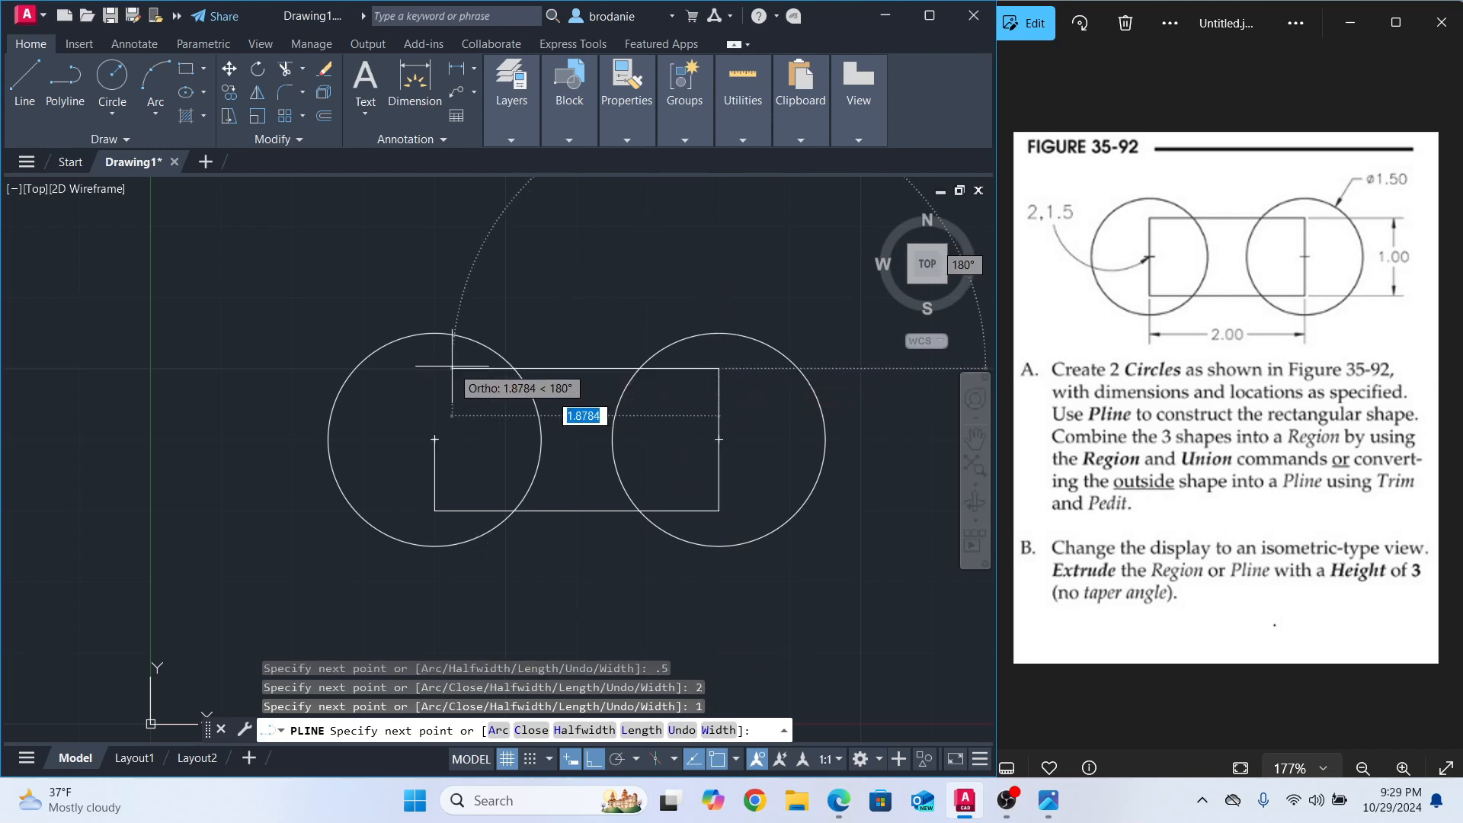
{"action": "type", "text": "2"}
{"action": "key", "text": "Return"}
{"action": "scroll", "coordinate": [441, 402], "scroll_direction": "up", "scroll_amount": 6}
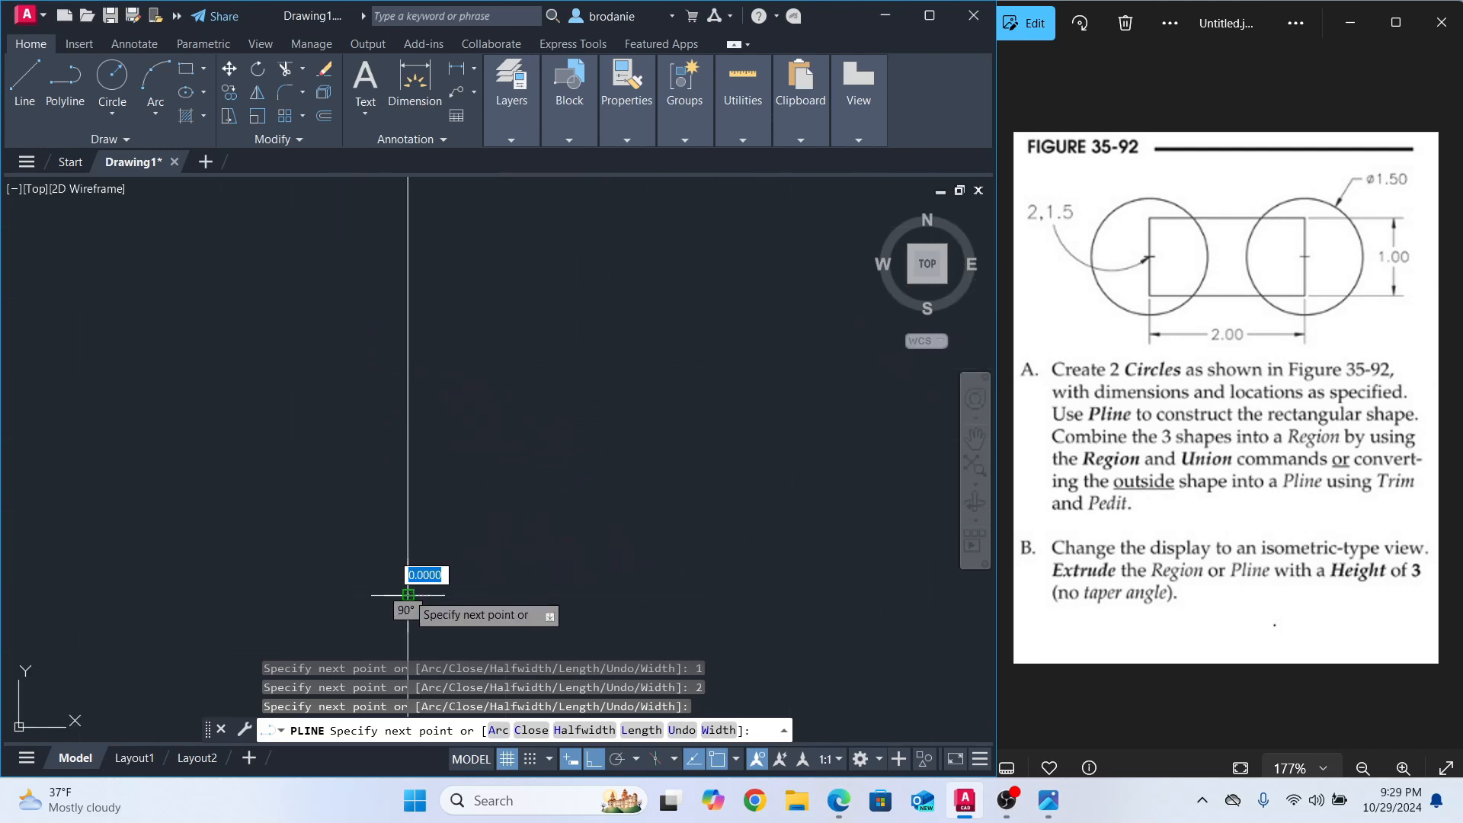
{"action": "scroll", "coordinate": [408, 594], "scroll_direction": "down", "scroll_amount": 6}
{"action": "key", "text": "Return"}
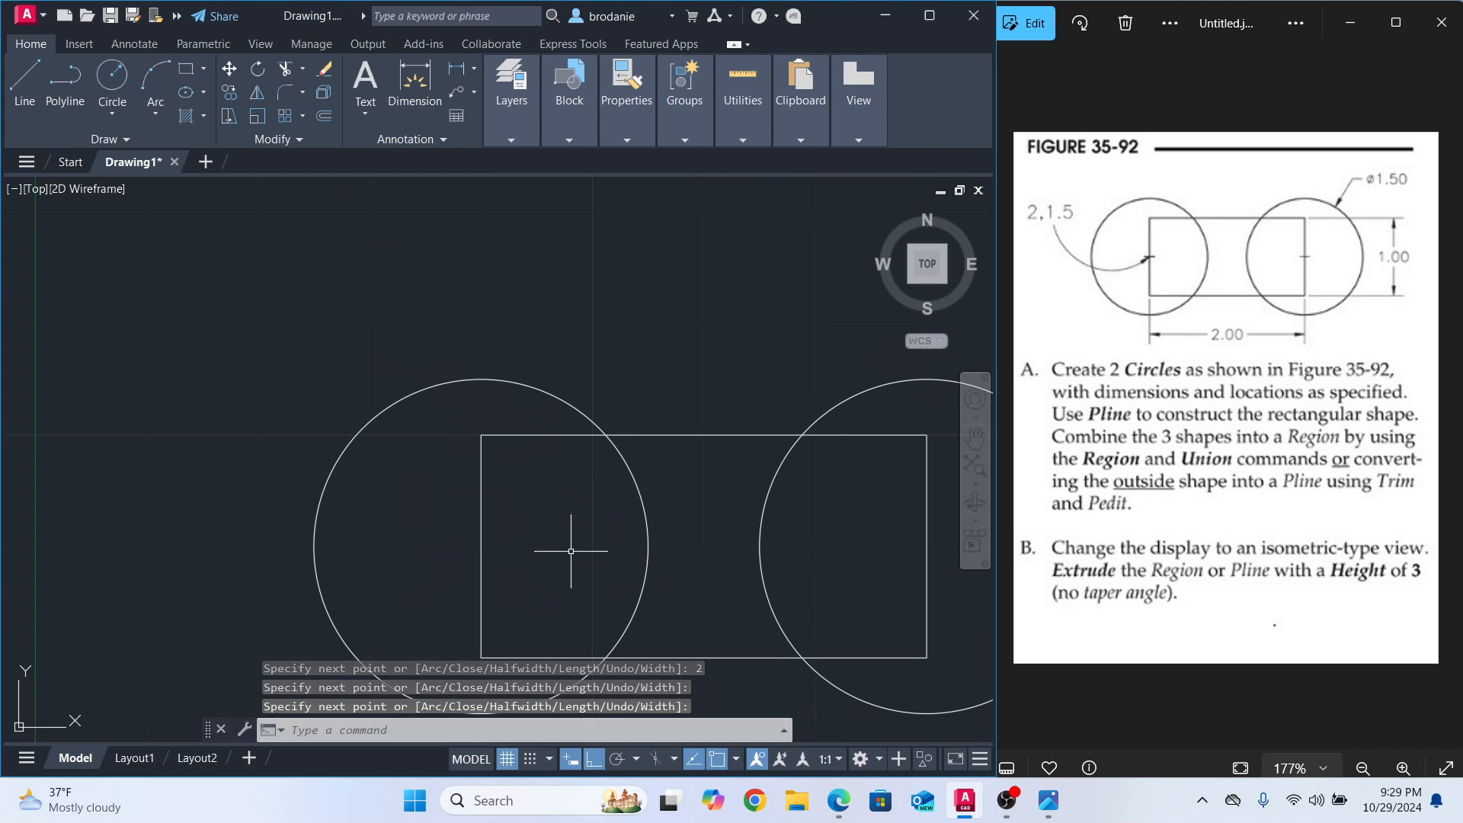
Convert both circles and the polyline rectangle into regions with the Region command.
{"action": "scroll", "coordinate": [441, 483], "scroll_direction": "down", "scroll_amount": 3}
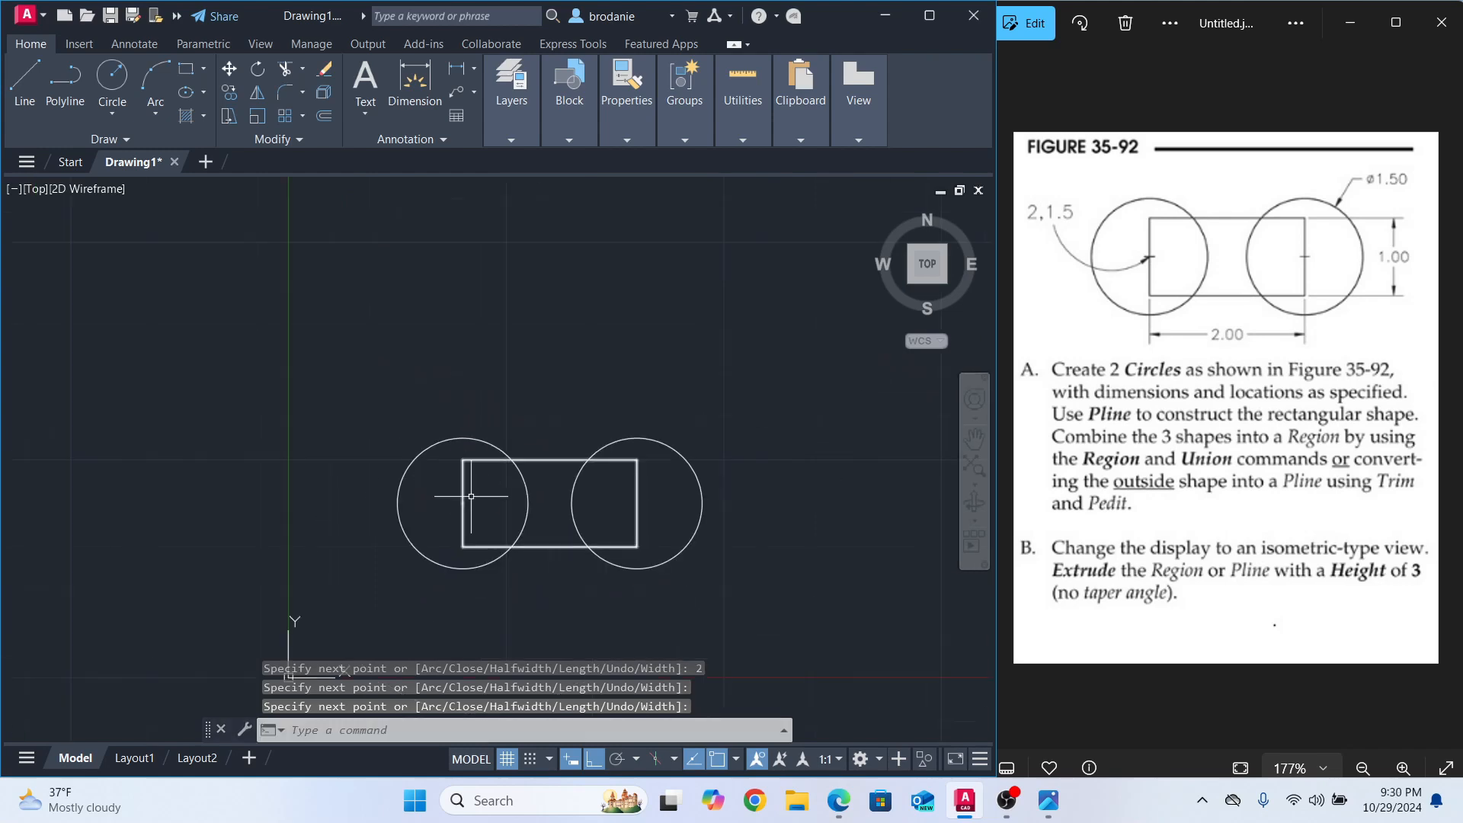
{"action": "scroll", "coordinate": [479, 568], "scroll_direction": "up", "scroll_amount": 1}
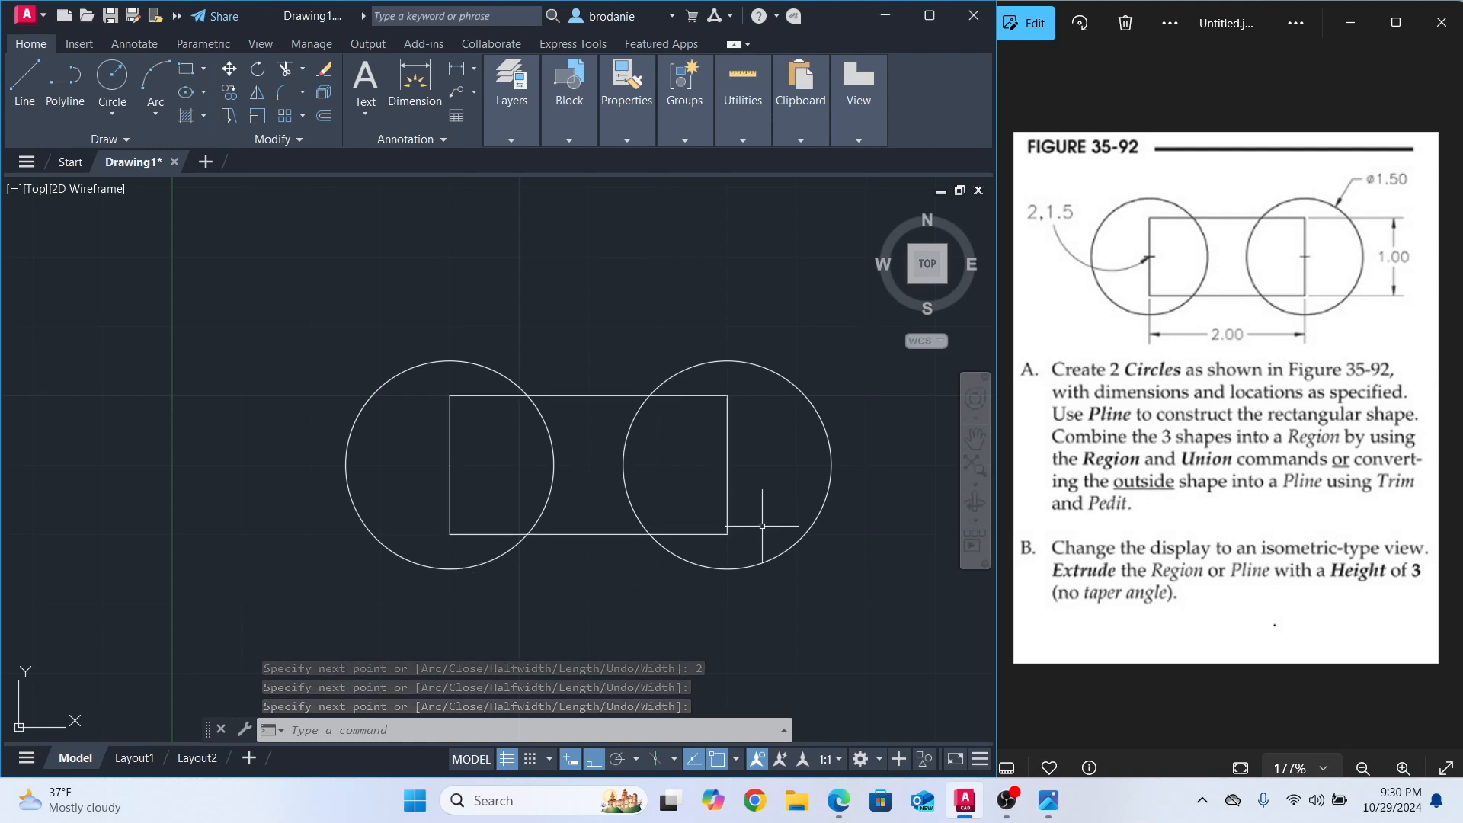
{"action": "scroll", "coordinate": [762, 526], "scroll_direction": "up", "scroll_amount": 2}
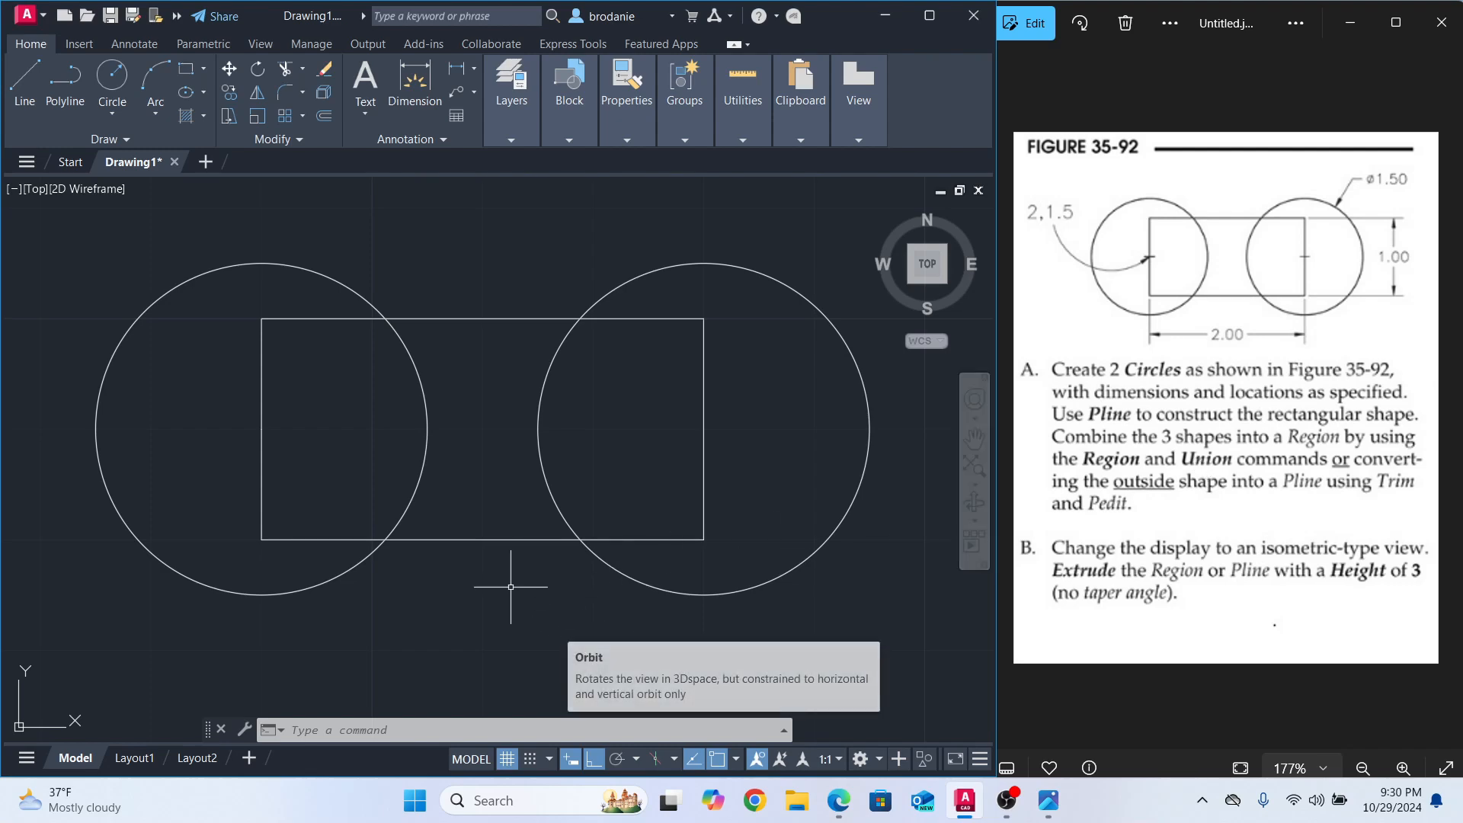
{"action": "type", "text": "R"}
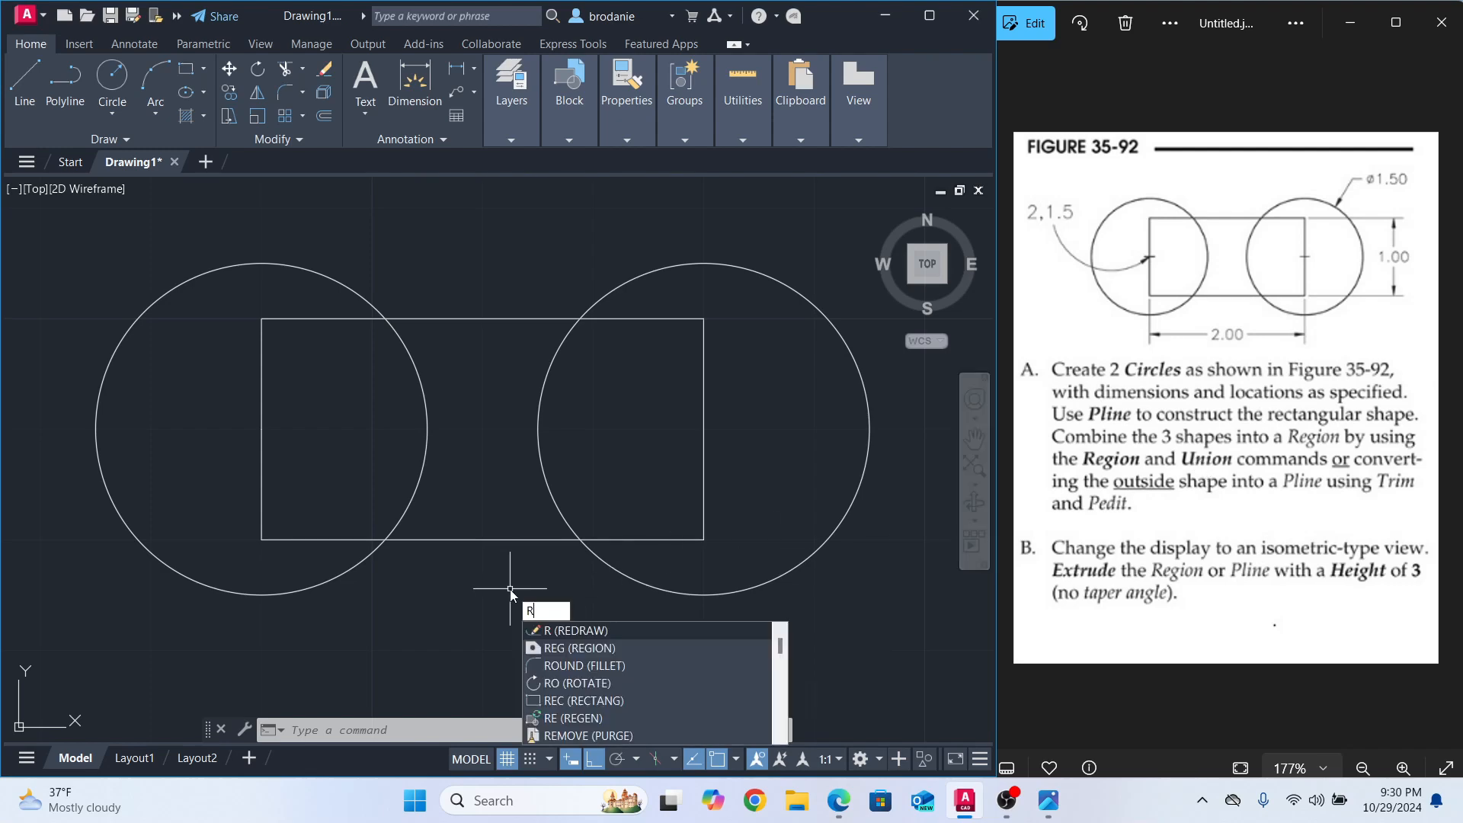
{"action": "type", "text": "EGION"}
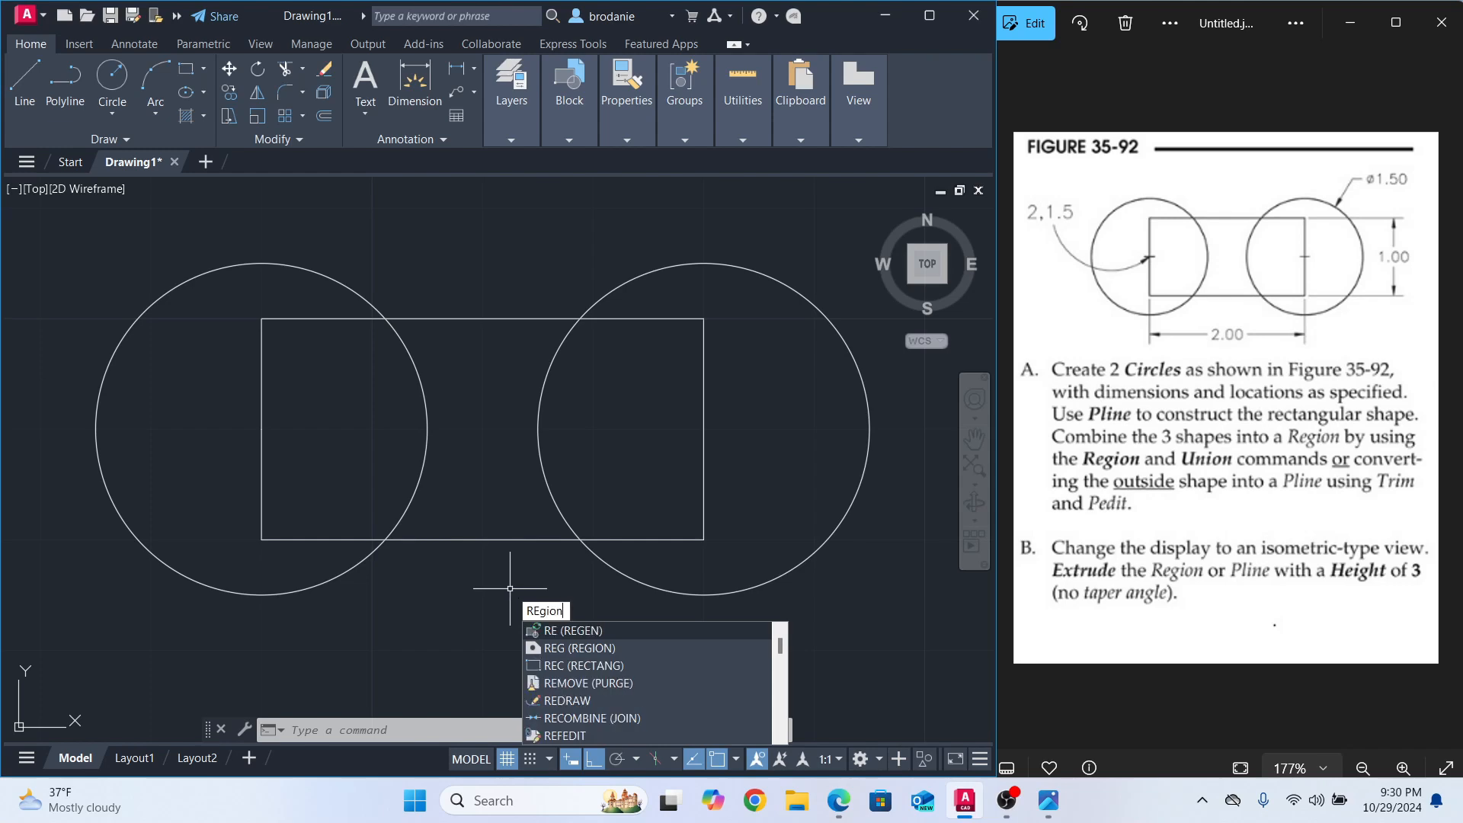
{"action": "key", "text": "Return"}
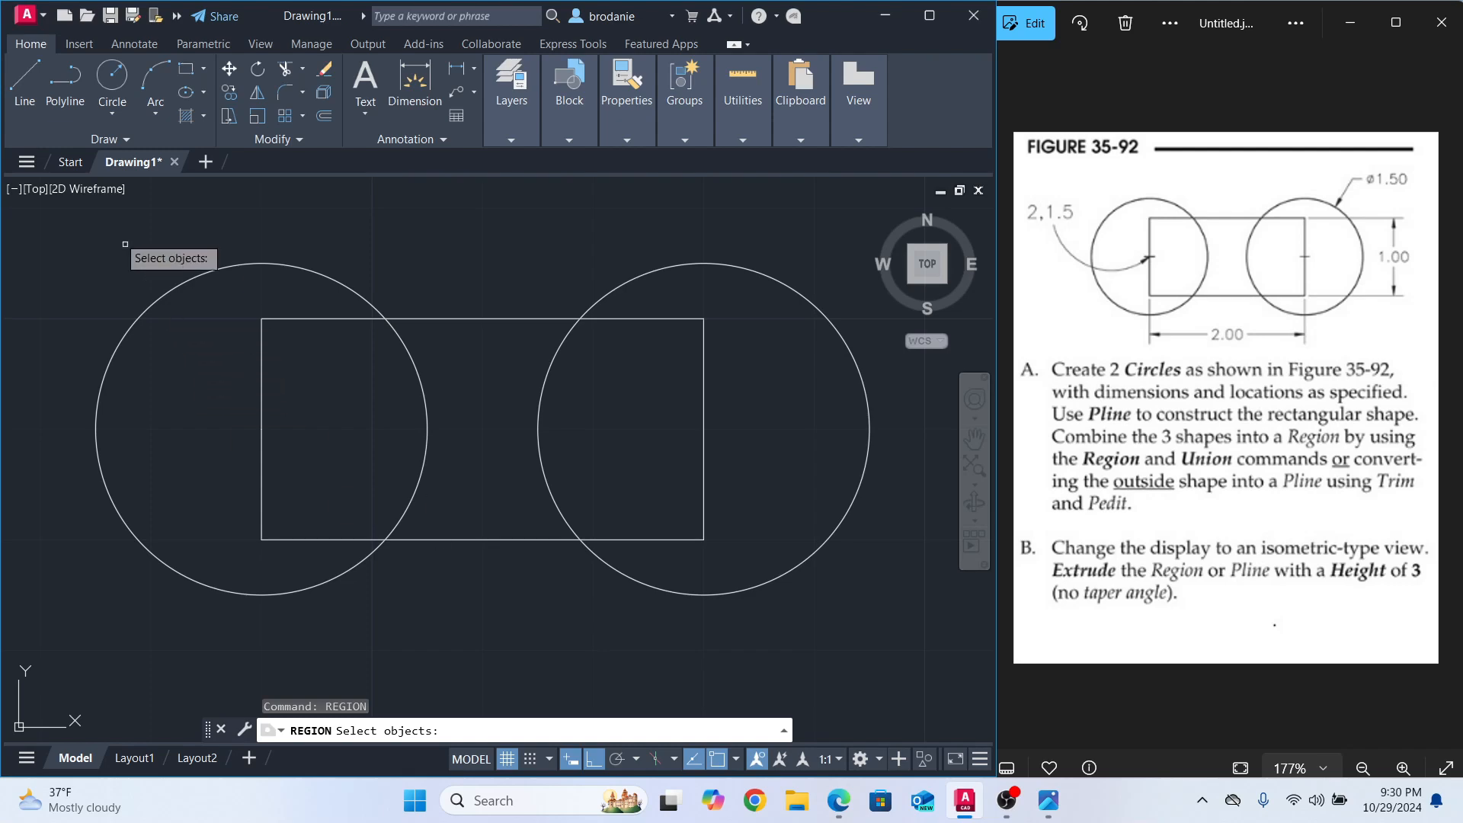
{"action": "left_click", "coordinate": [96, 241]}
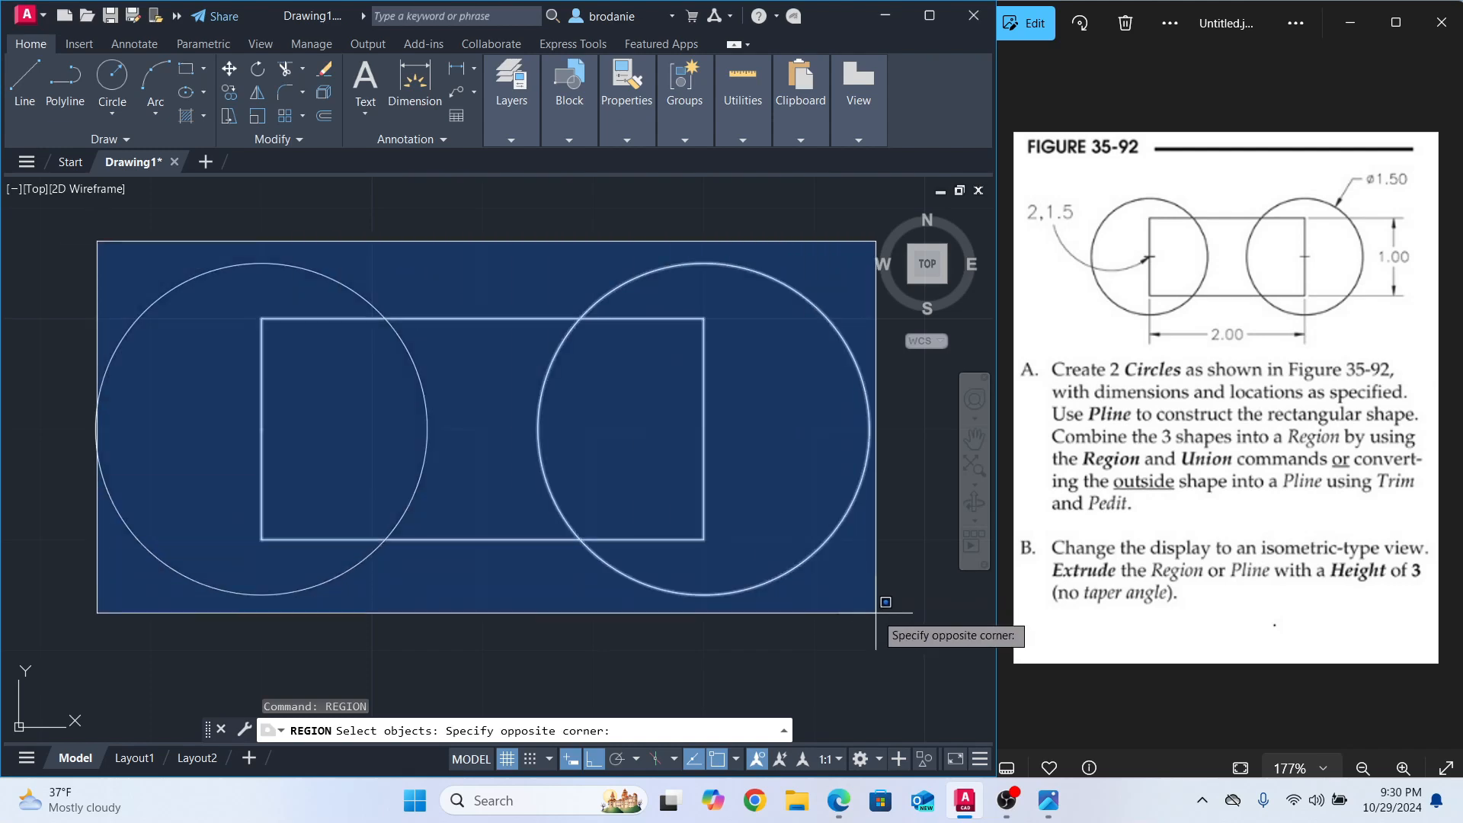
{"action": "left_click", "coordinate": [875, 612]}
{"action": "left_click", "coordinate": [94, 247]}
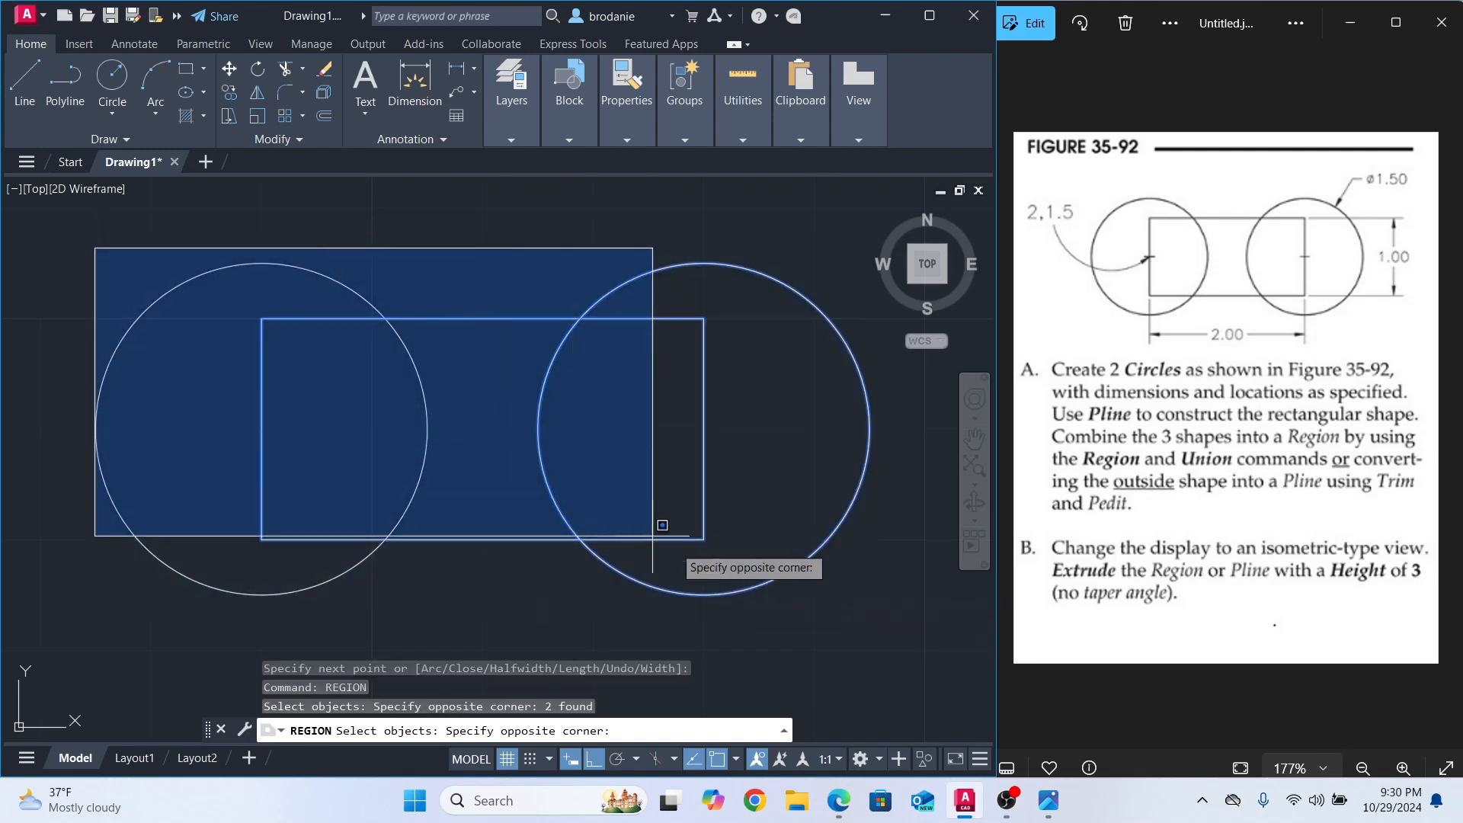
{"action": "left_click", "coordinate": [911, 660]}
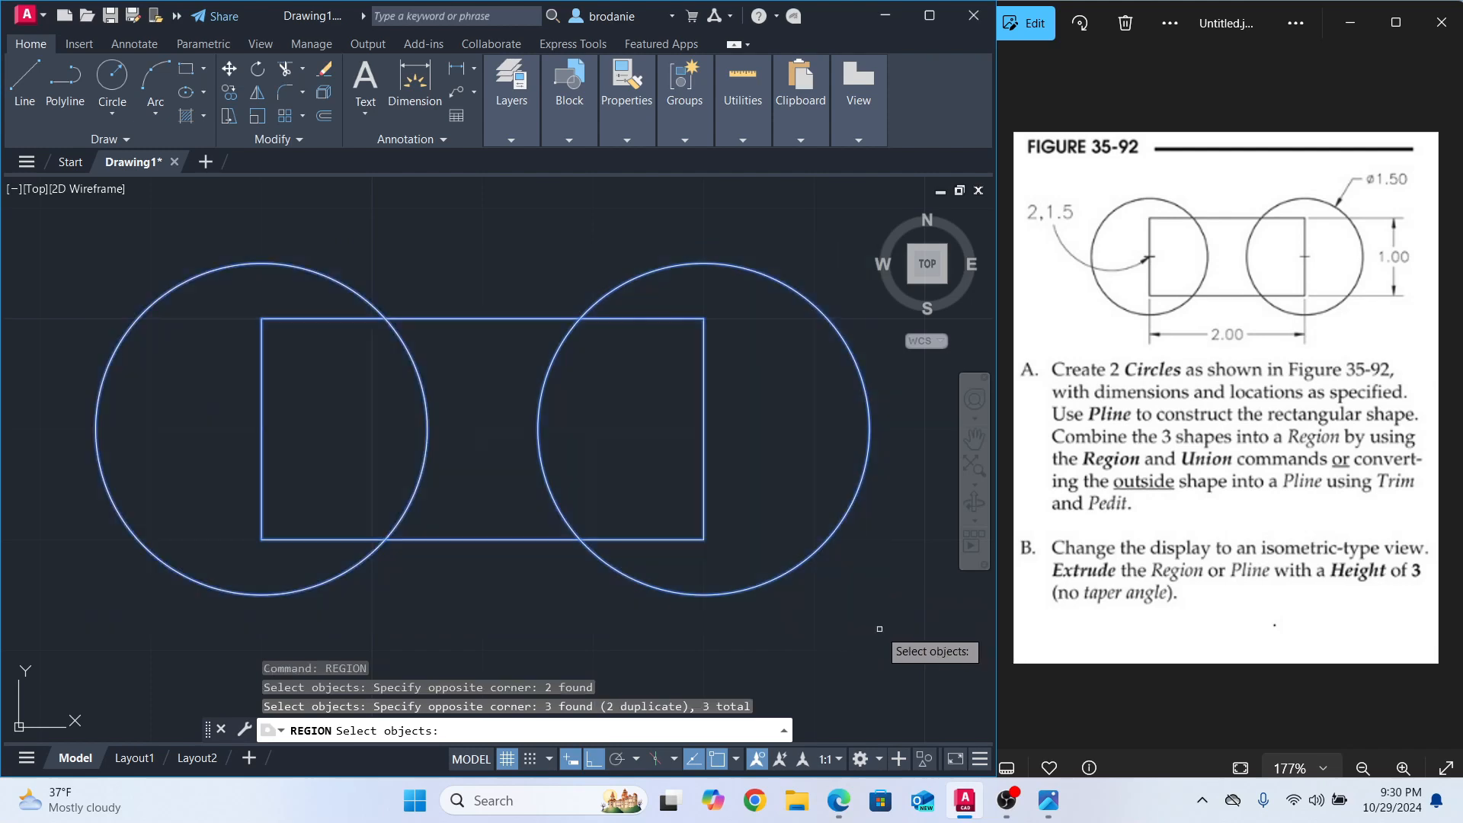
{"action": "key", "text": "Return"}
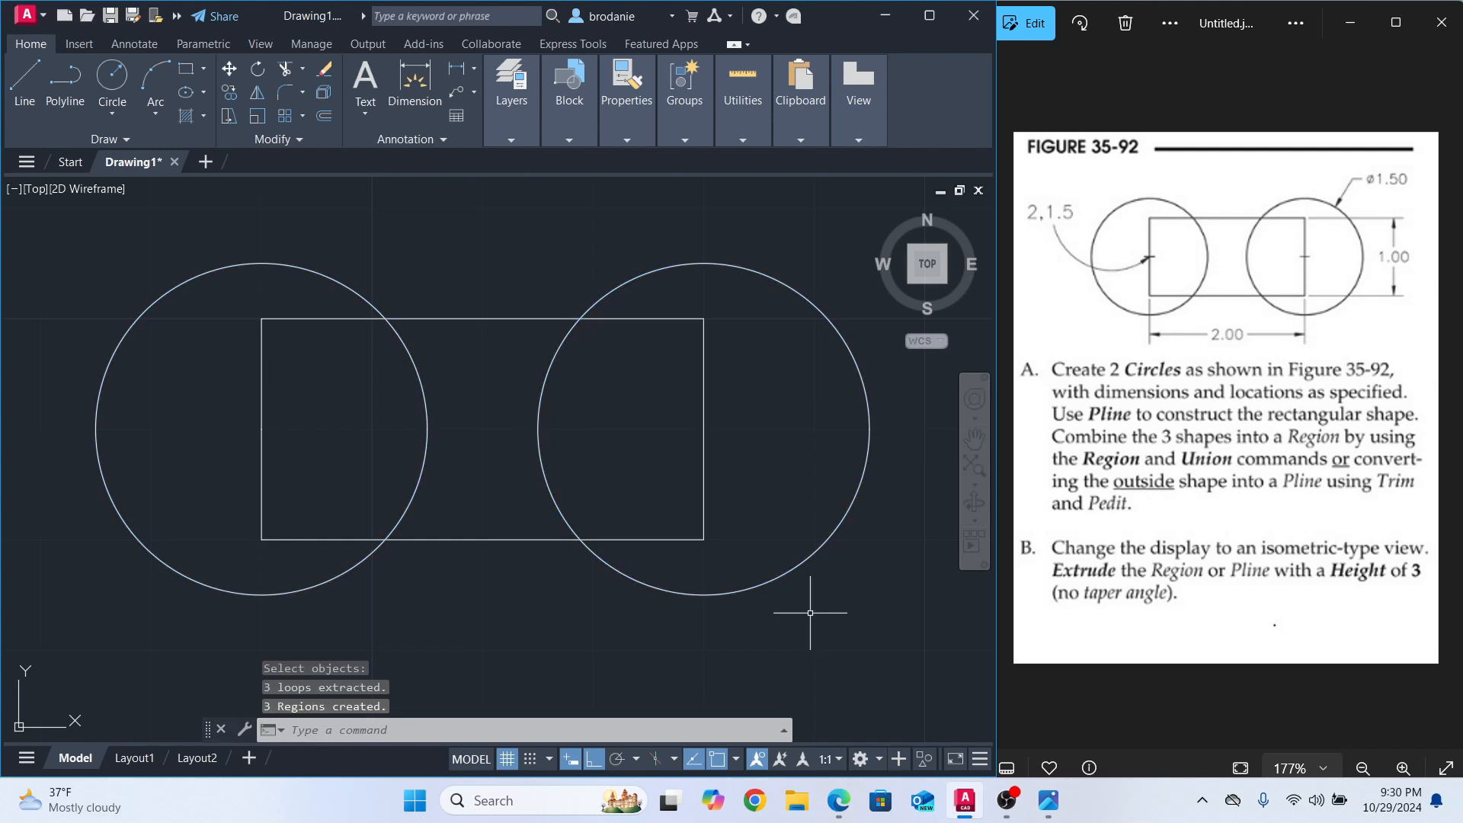
Combine the two circular regions and the rectangular region into one with Union.
{"action": "type", "text": "UNION"}
{"action": "key", "text": "Return"}
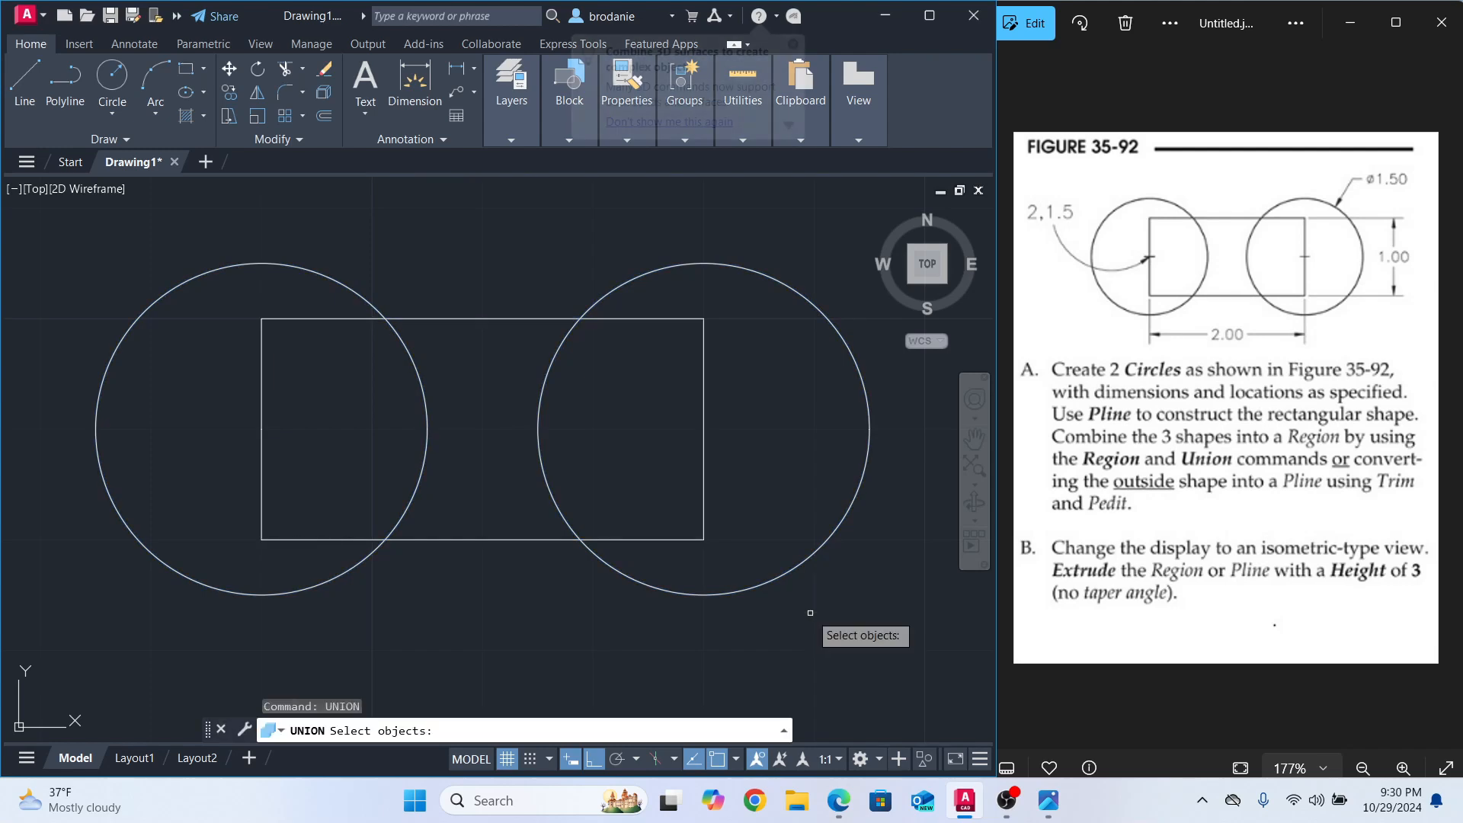
{"action": "left_click", "coordinate": [52, 252]}
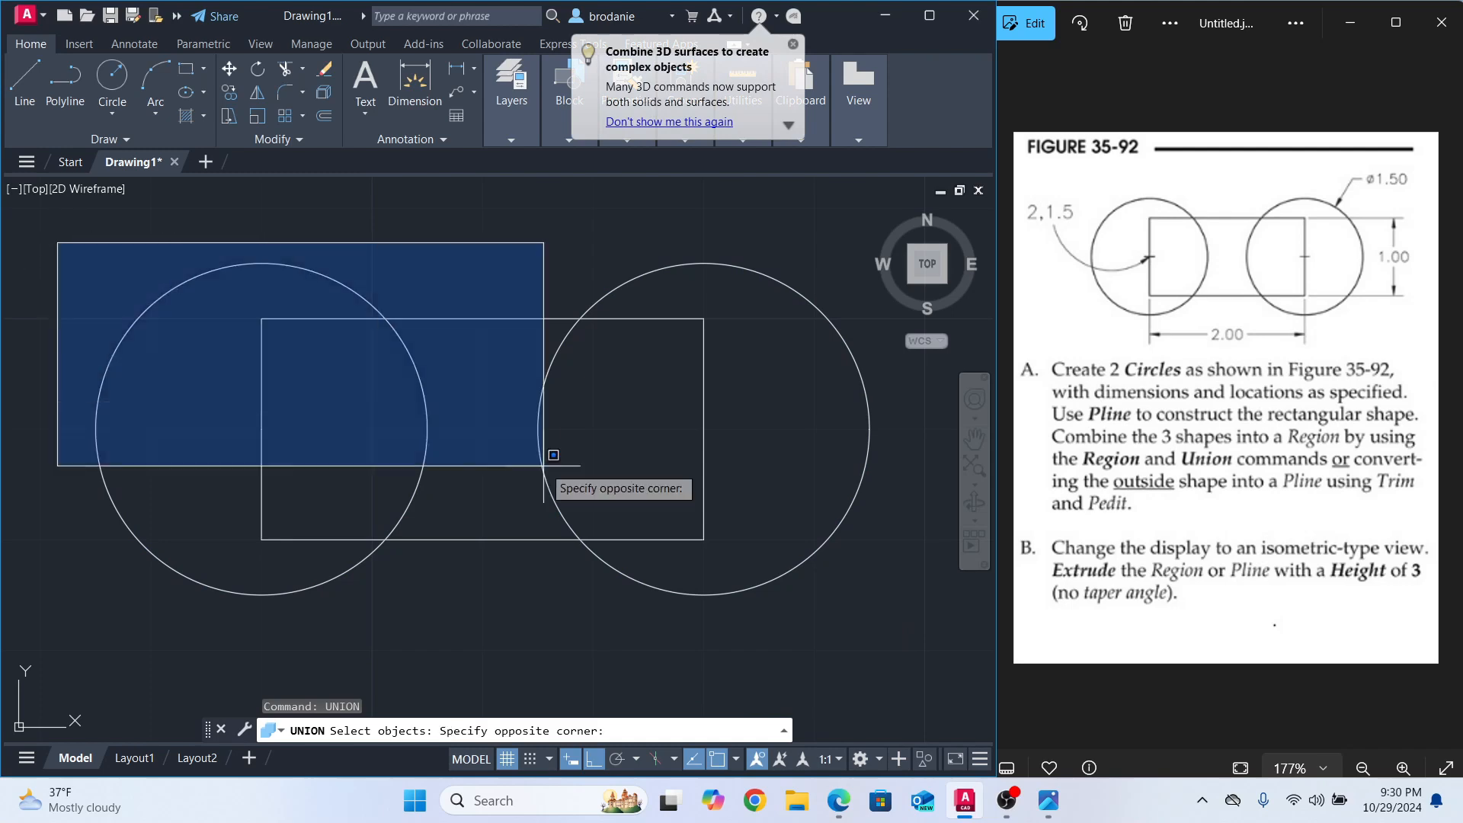
{"action": "left_click", "coordinate": [883, 609]}
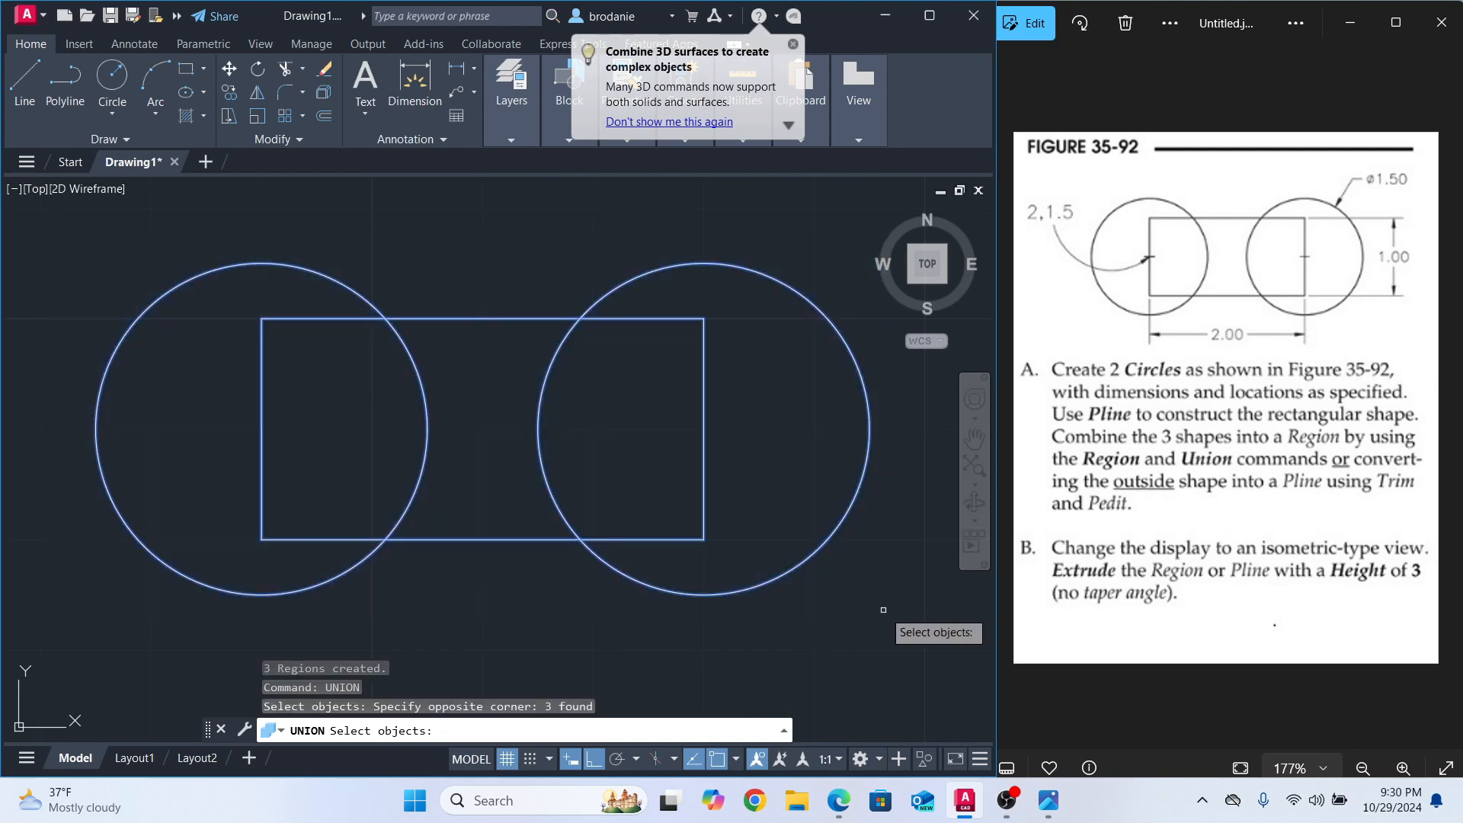
{"action": "key", "text": "Return"}
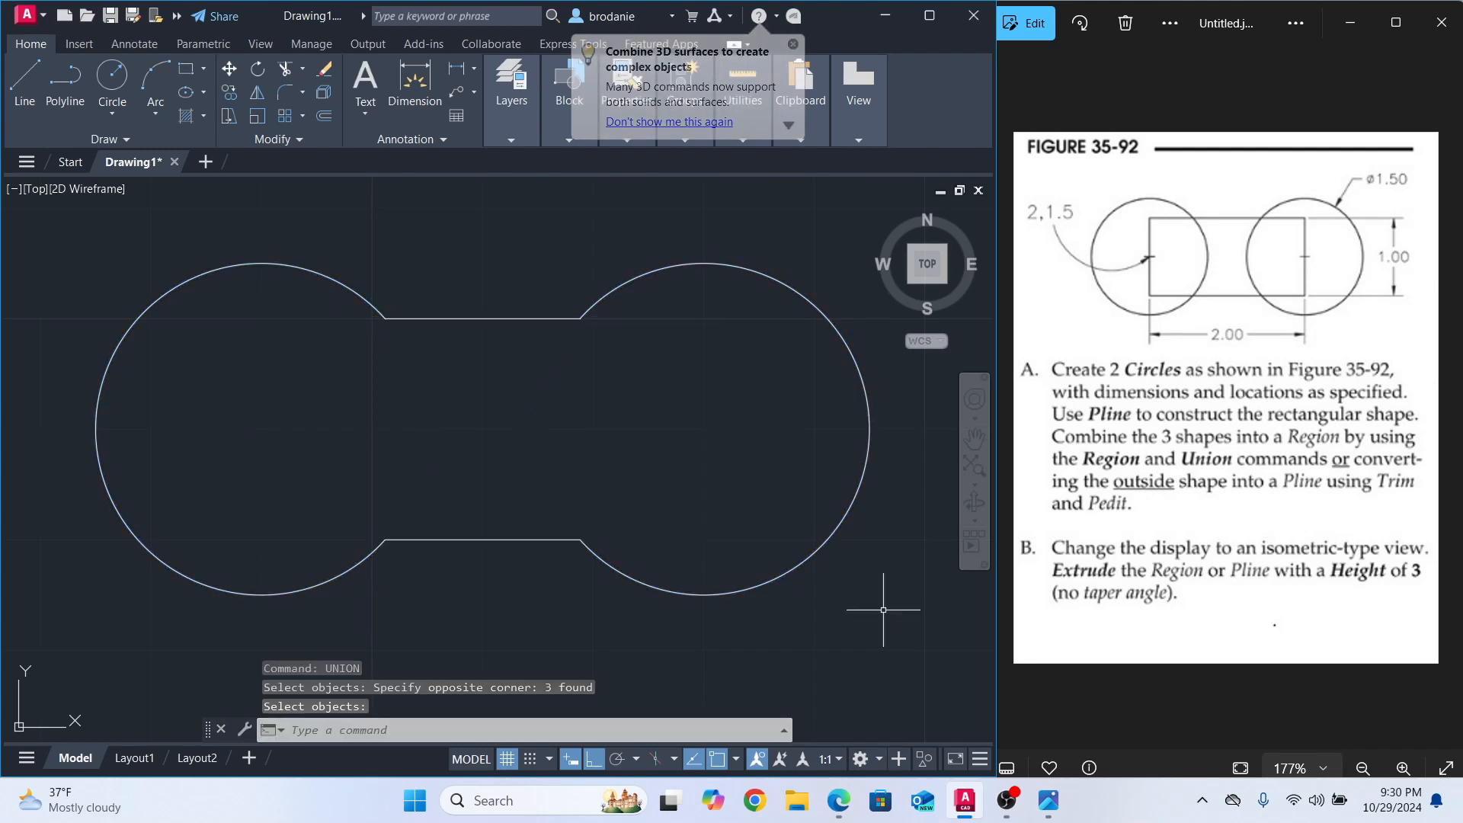
{"action": "key", "text": "Escape"}
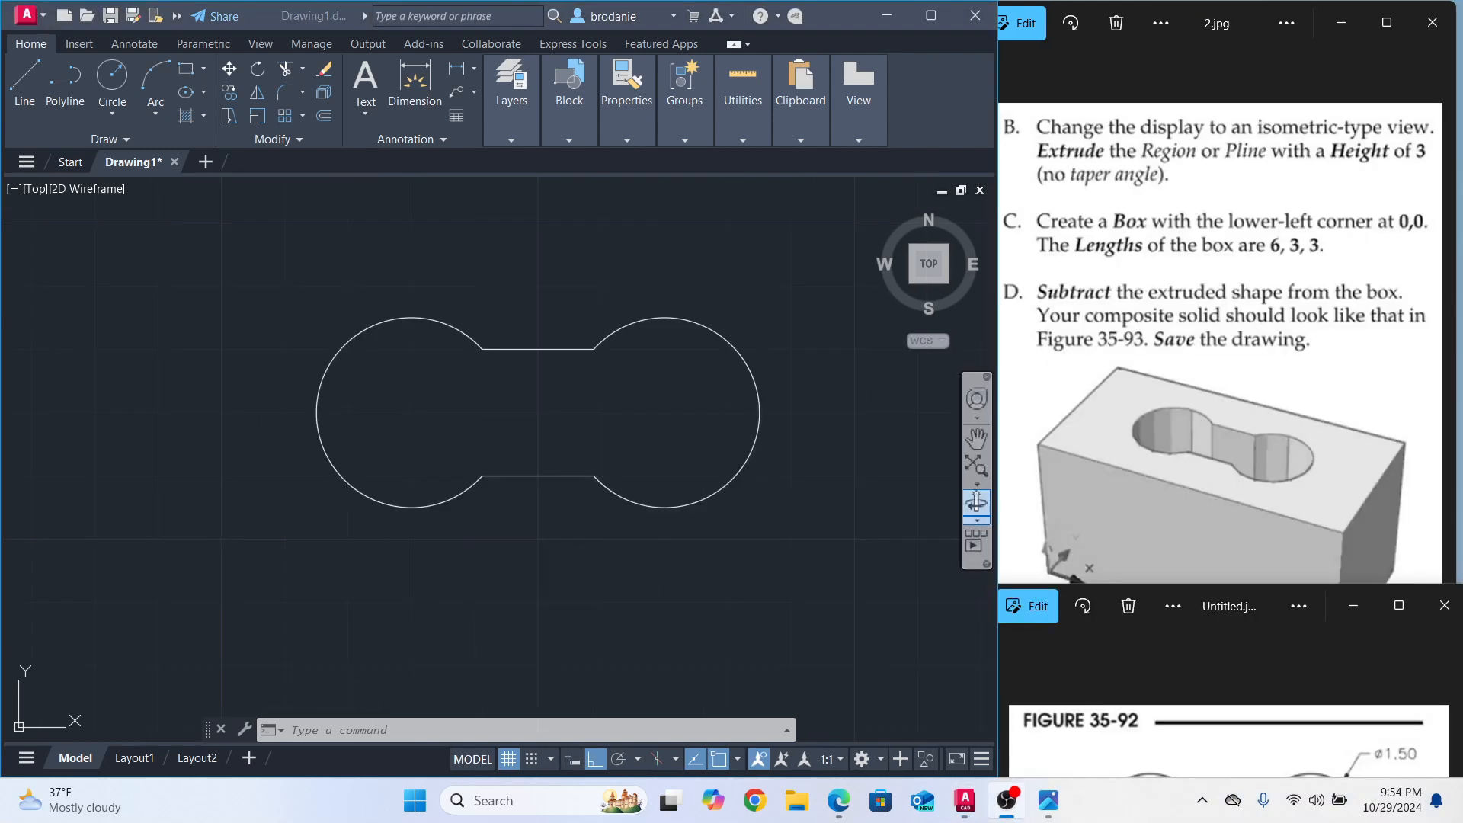
Move the dumbbell-shaped region from its left circle's centre to the point 2,1.5, consulting Figure 35-92 for the location.
{"action": "left_click", "coordinate": [572, 299]}
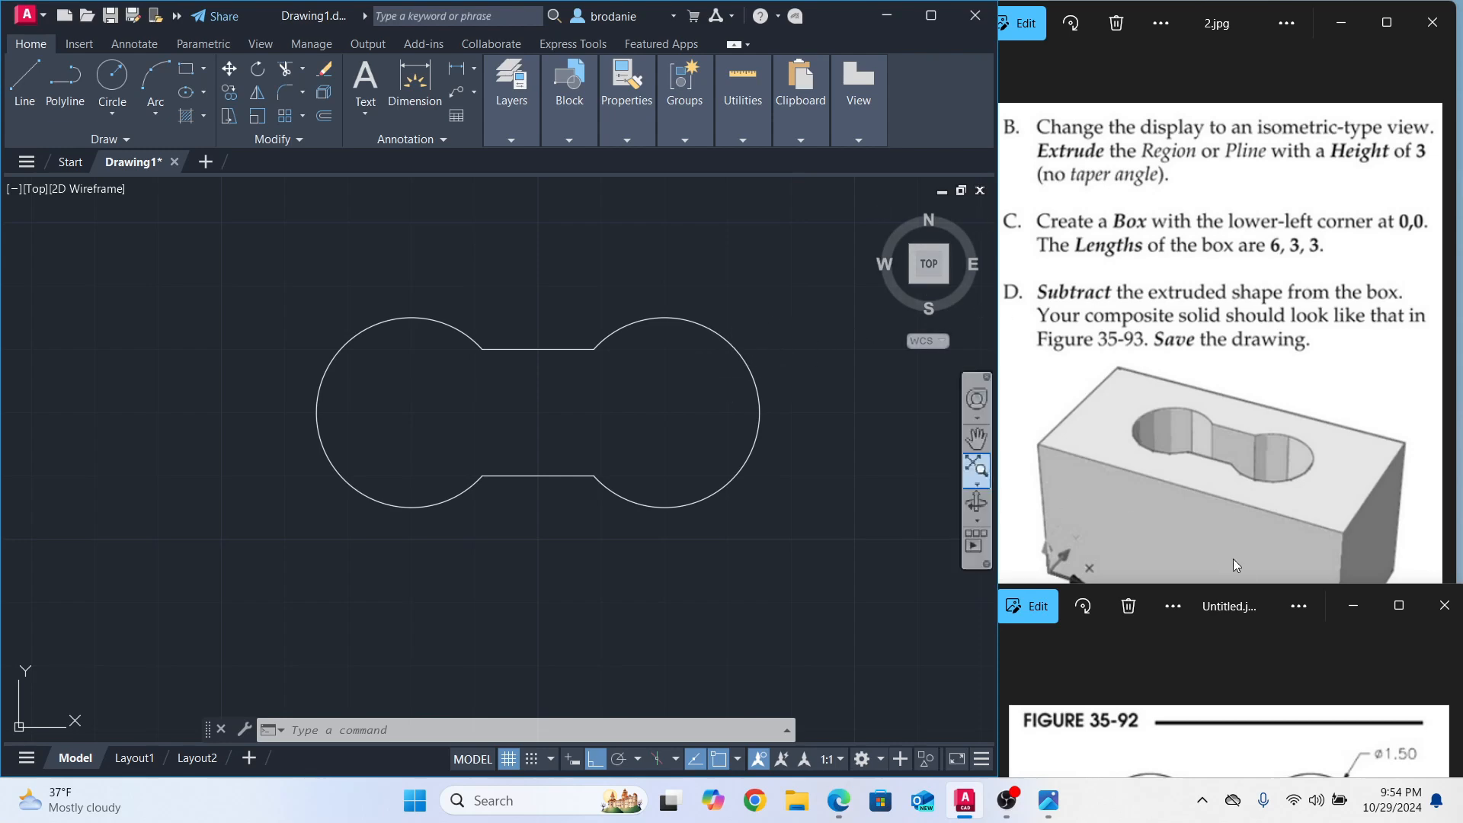
{"action": "left_click_drag", "start_coordinate": [1244, 604], "coordinate": [1235, 93]}
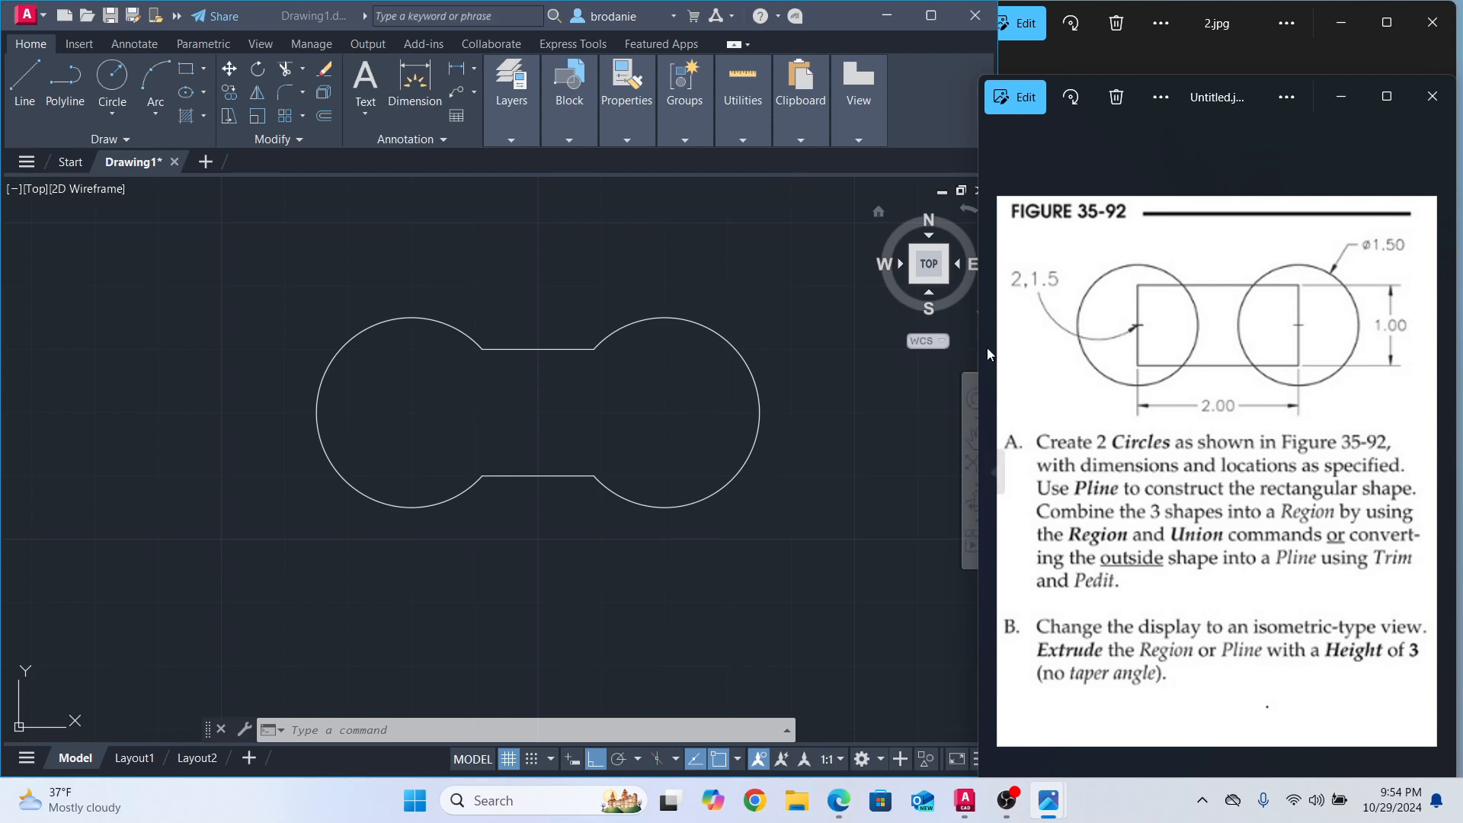
{"action": "left_click", "coordinate": [790, 395]}
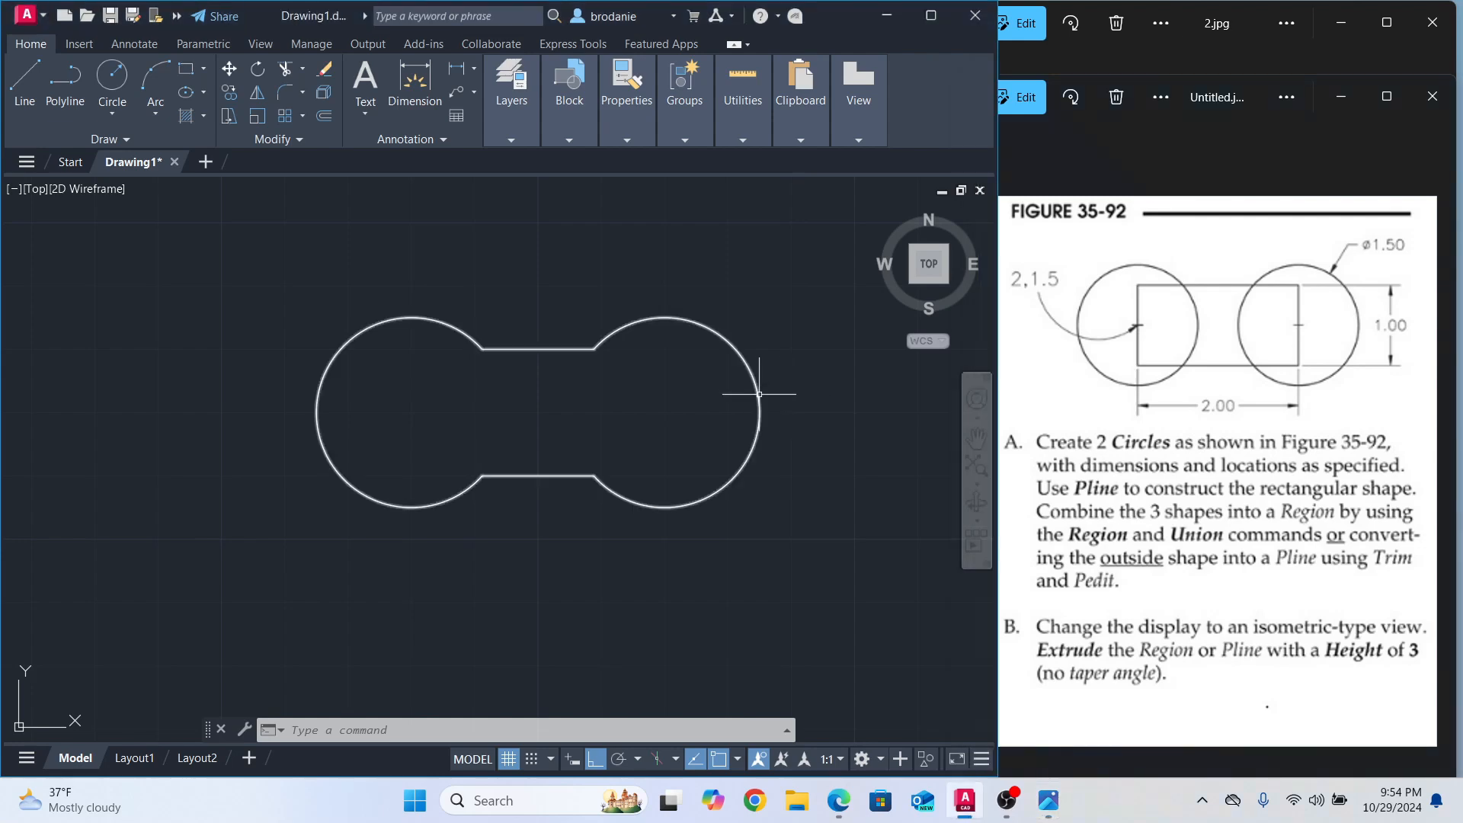
{"action": "left_click", "coordinate": [759, 394]}
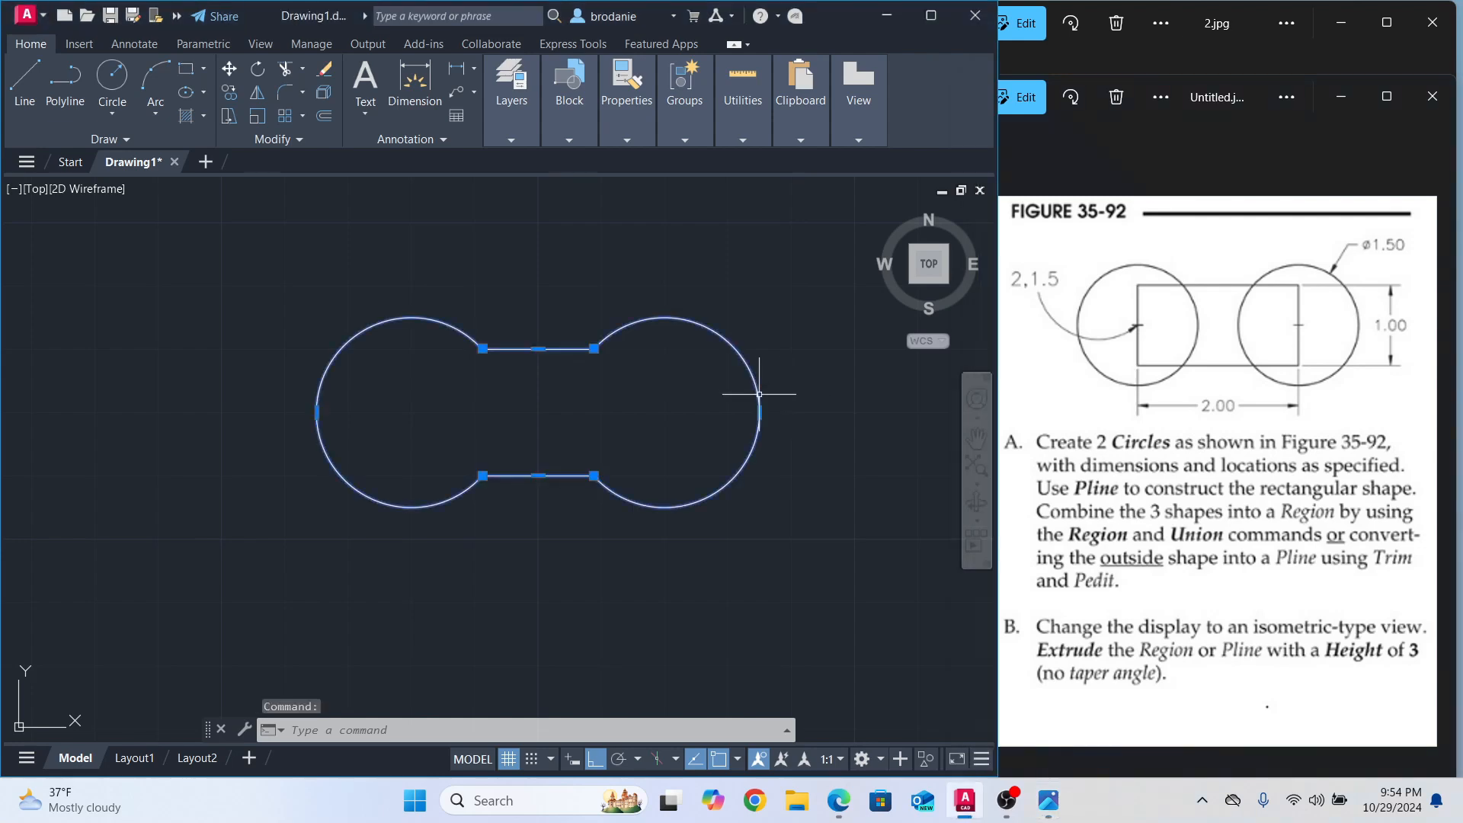
{"action": "type", "text": "m"}
{"action": "key", "text": "Return"}
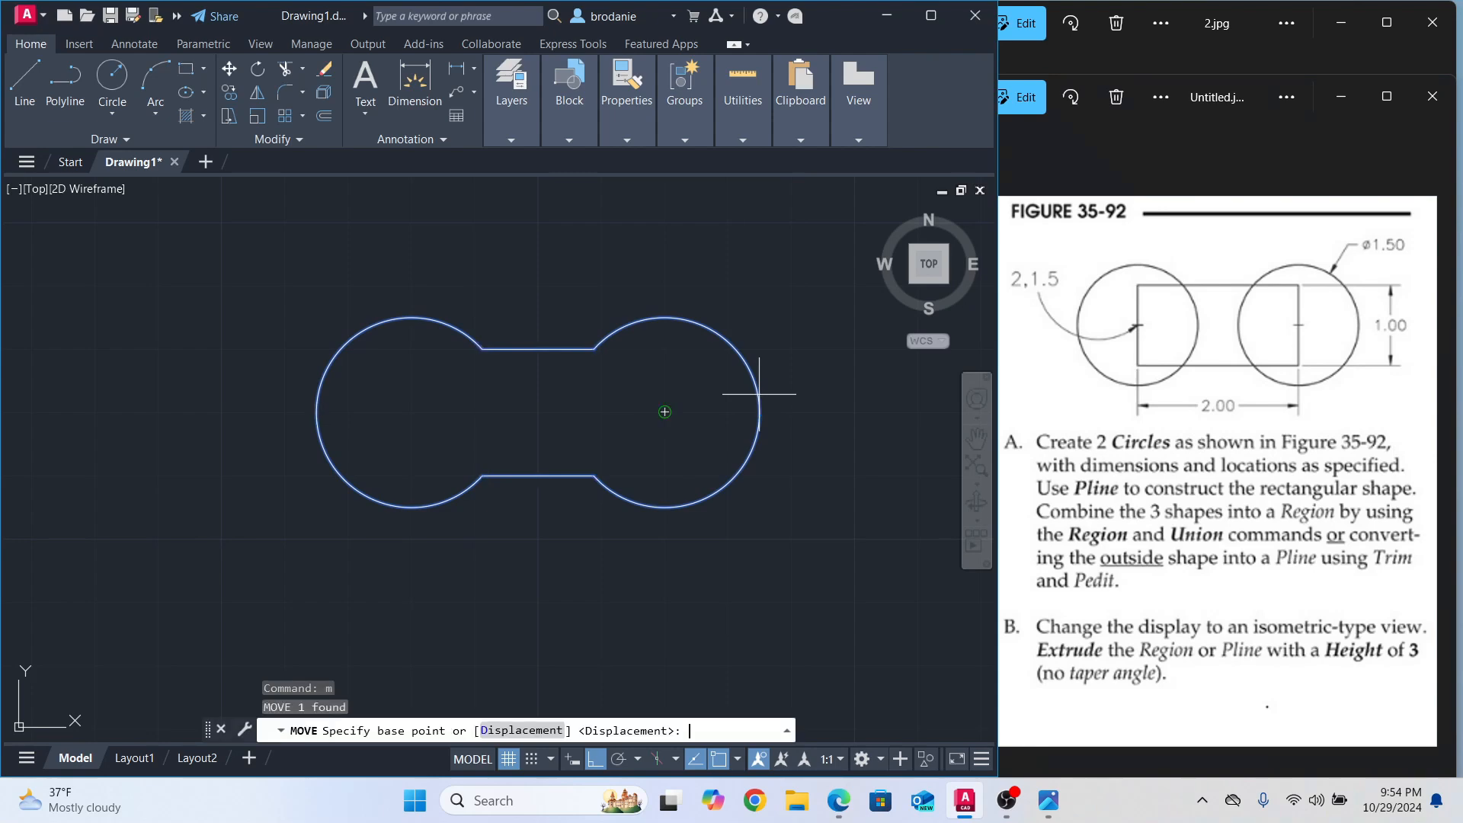
{"action": "left_click", "coordinate": [411, 411]}
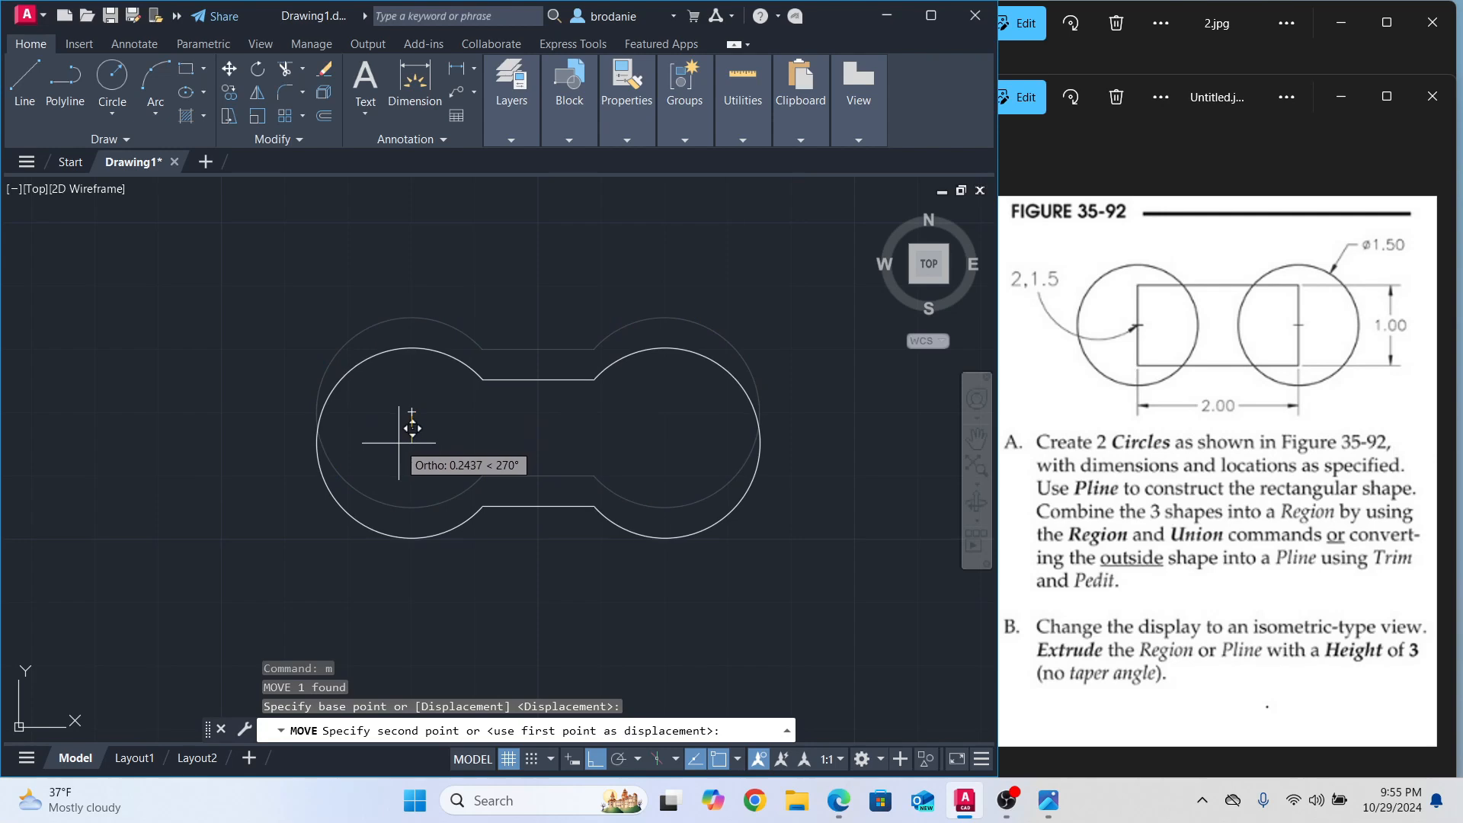
{"action": "type", "text": "2,1.5"}
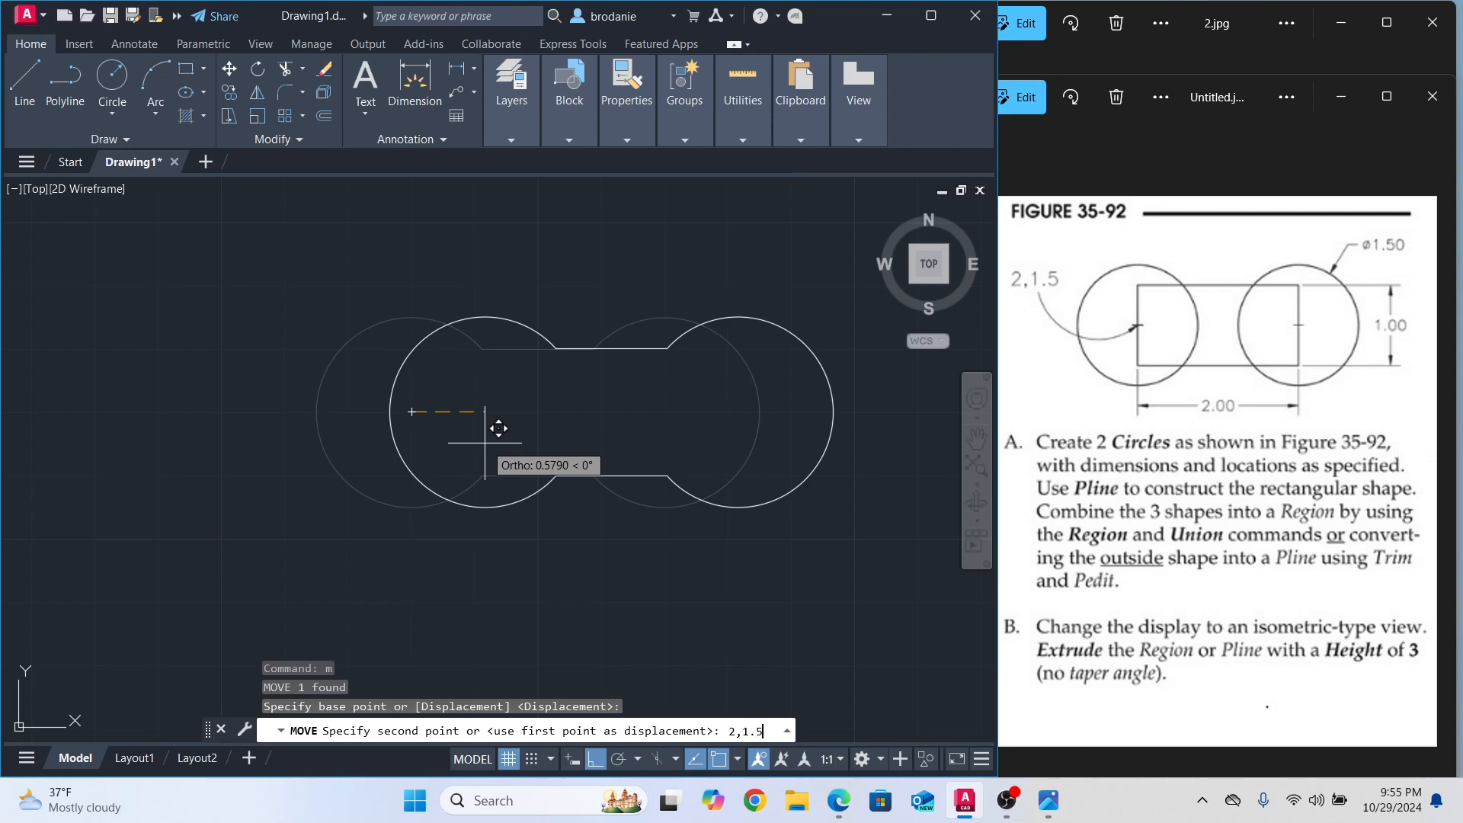
{"action": "key", "text": "Return"}
{"action": "scroll", "coordinate": [522, 412], "scroll_direction": "down", "scroll_amount": 4}
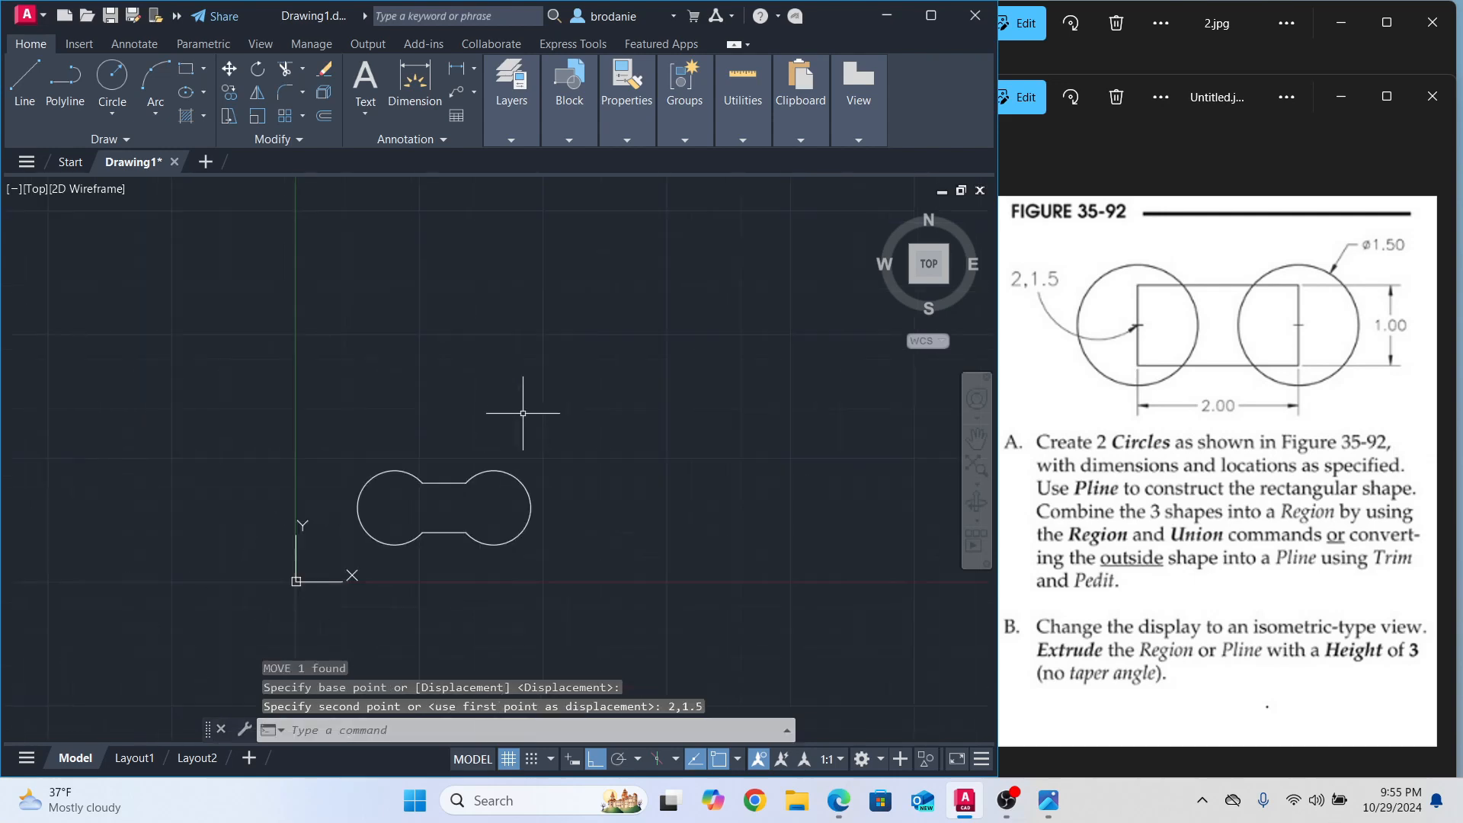
{"action": "scroll", "coordinate": [342, 569], "scroll_direction": "up", "scroll_amount": 4}
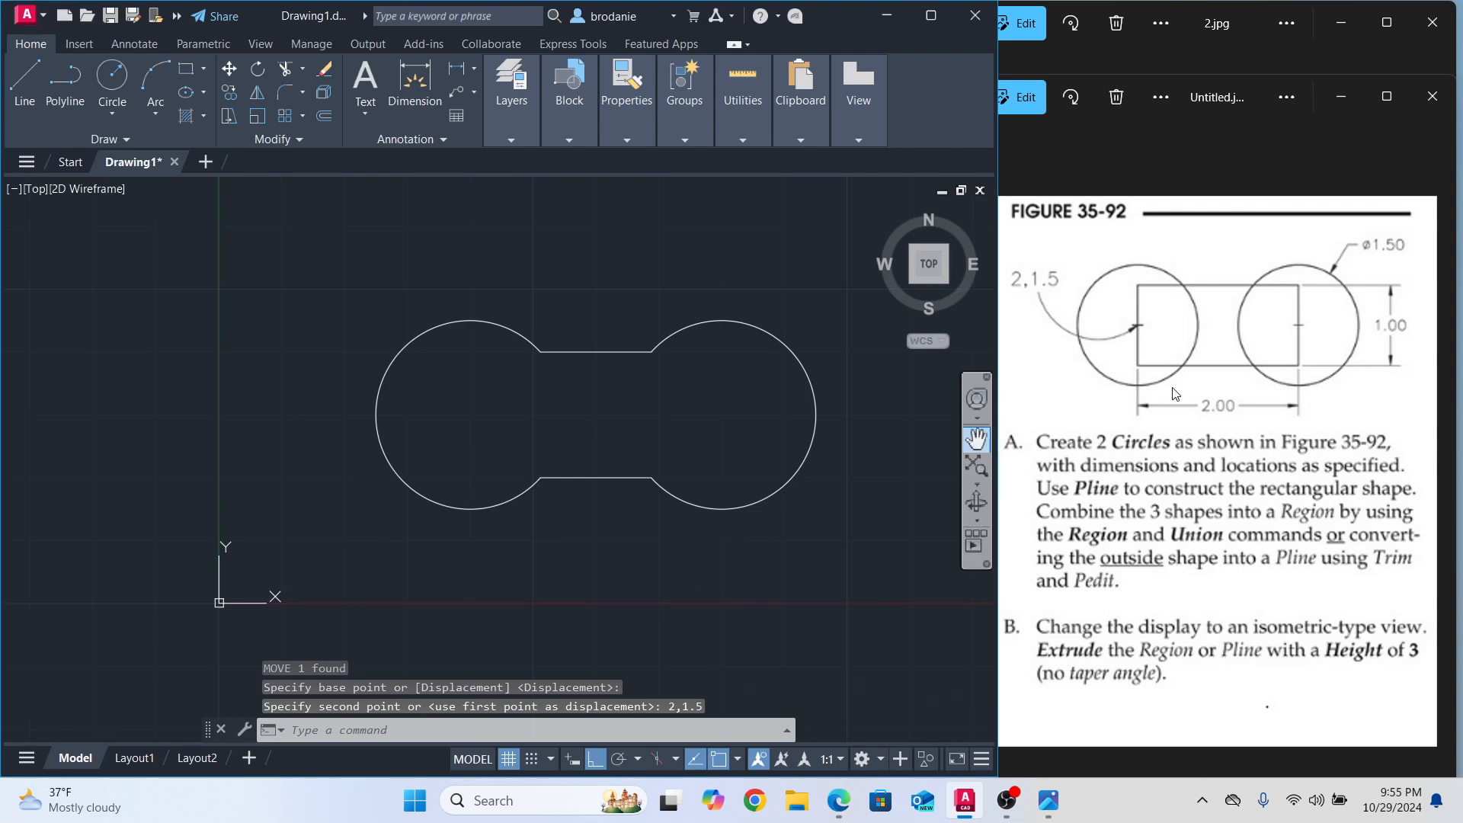
Uncover the remaining exercise instructions and tilt the drawing into an isometric-type view.
{"action": "left_click_drag", "start_coordinate": [1210, 98], "coordinate": [1226, 662]}
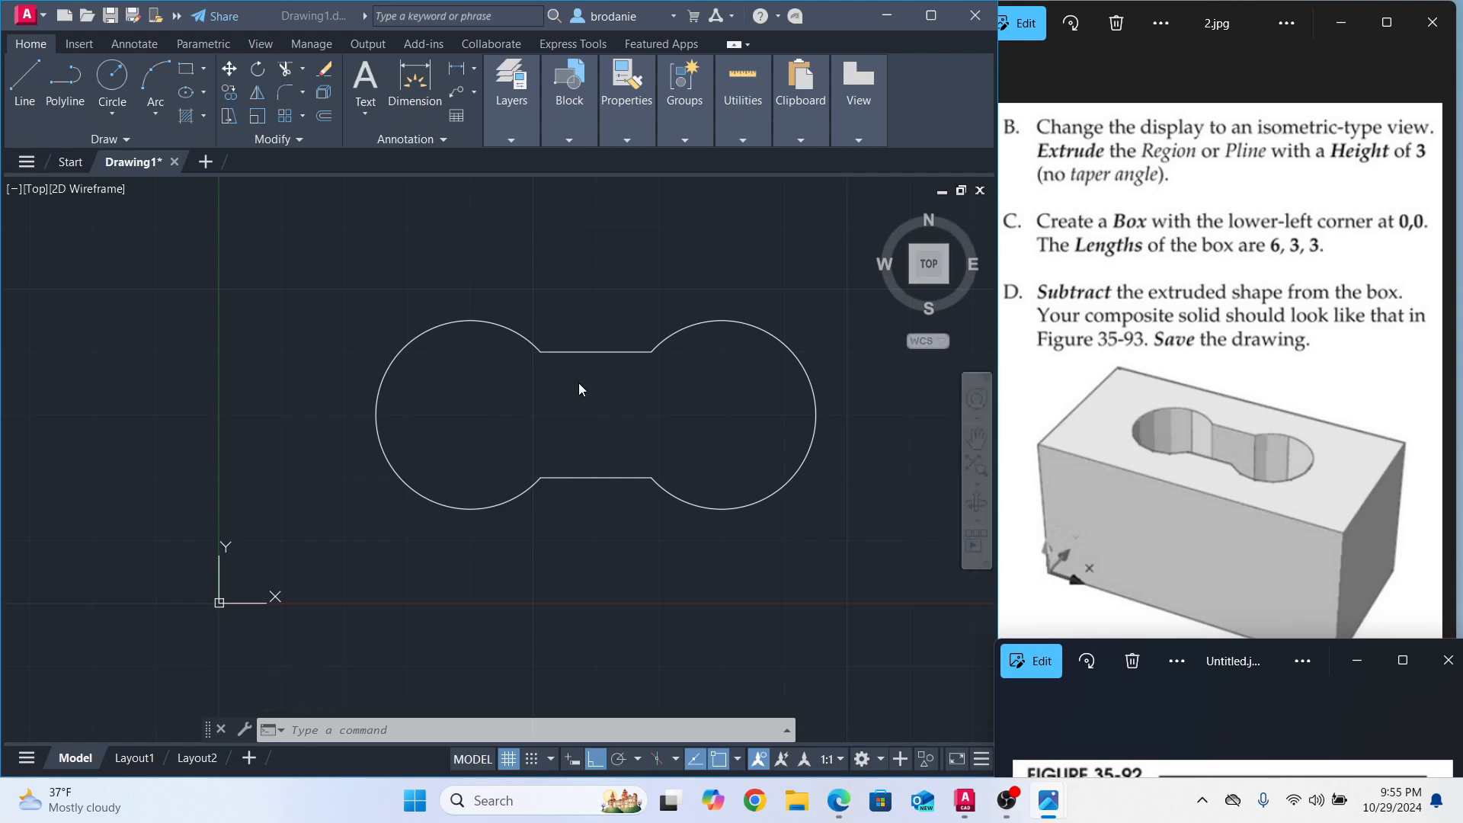
{"action": "left_click", "coordinate": [560, 436]}
{"action": "middle_click_drag", "start_coordinate": [464, 399], "coordinate": [496, 338], "text": "shift"}
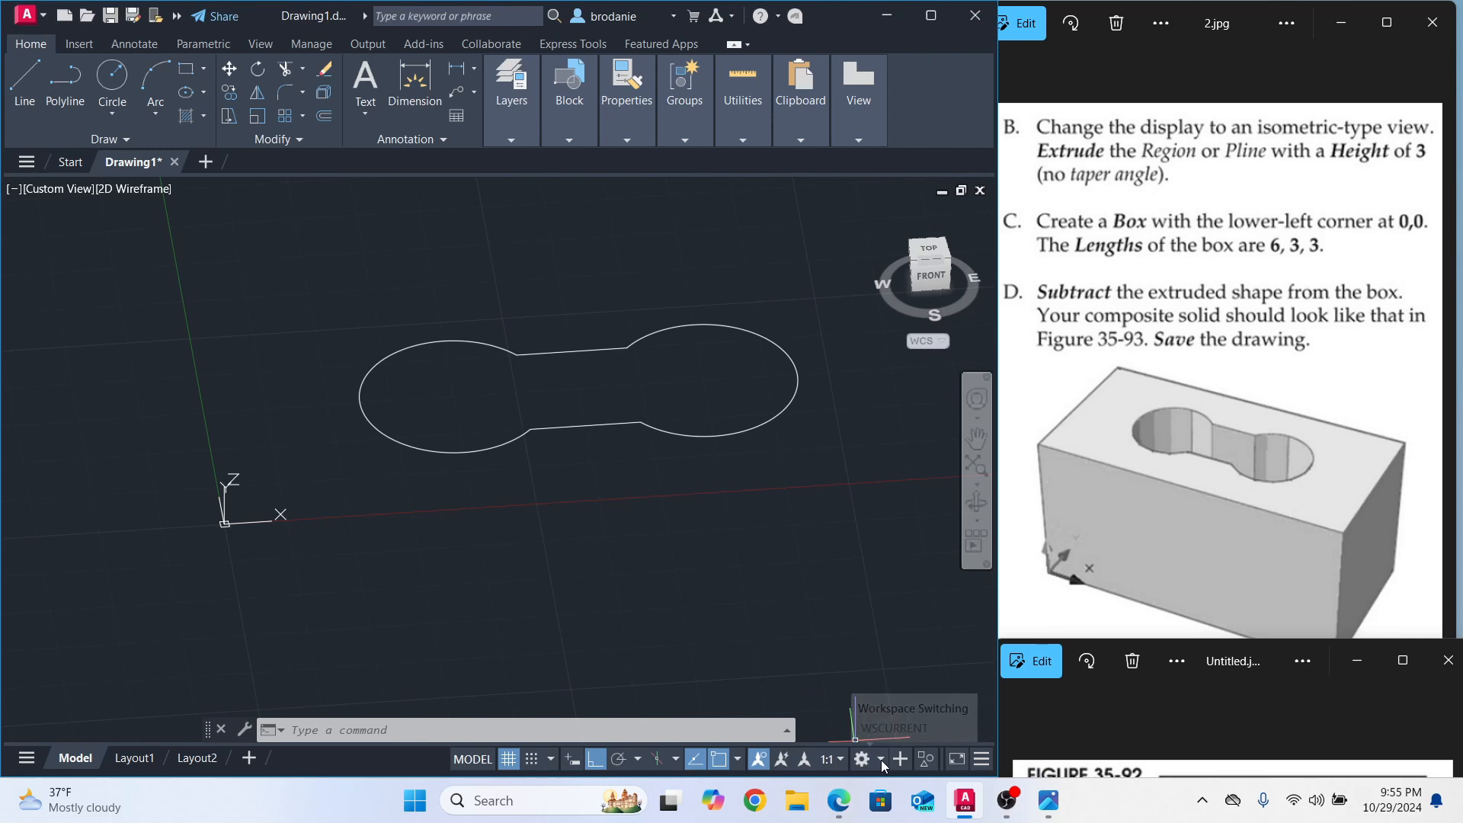
Switch to the 3D Modeling workspace and close the Activity Insights palette.
{"action": "left_click", "coordinate": [882, 761]}
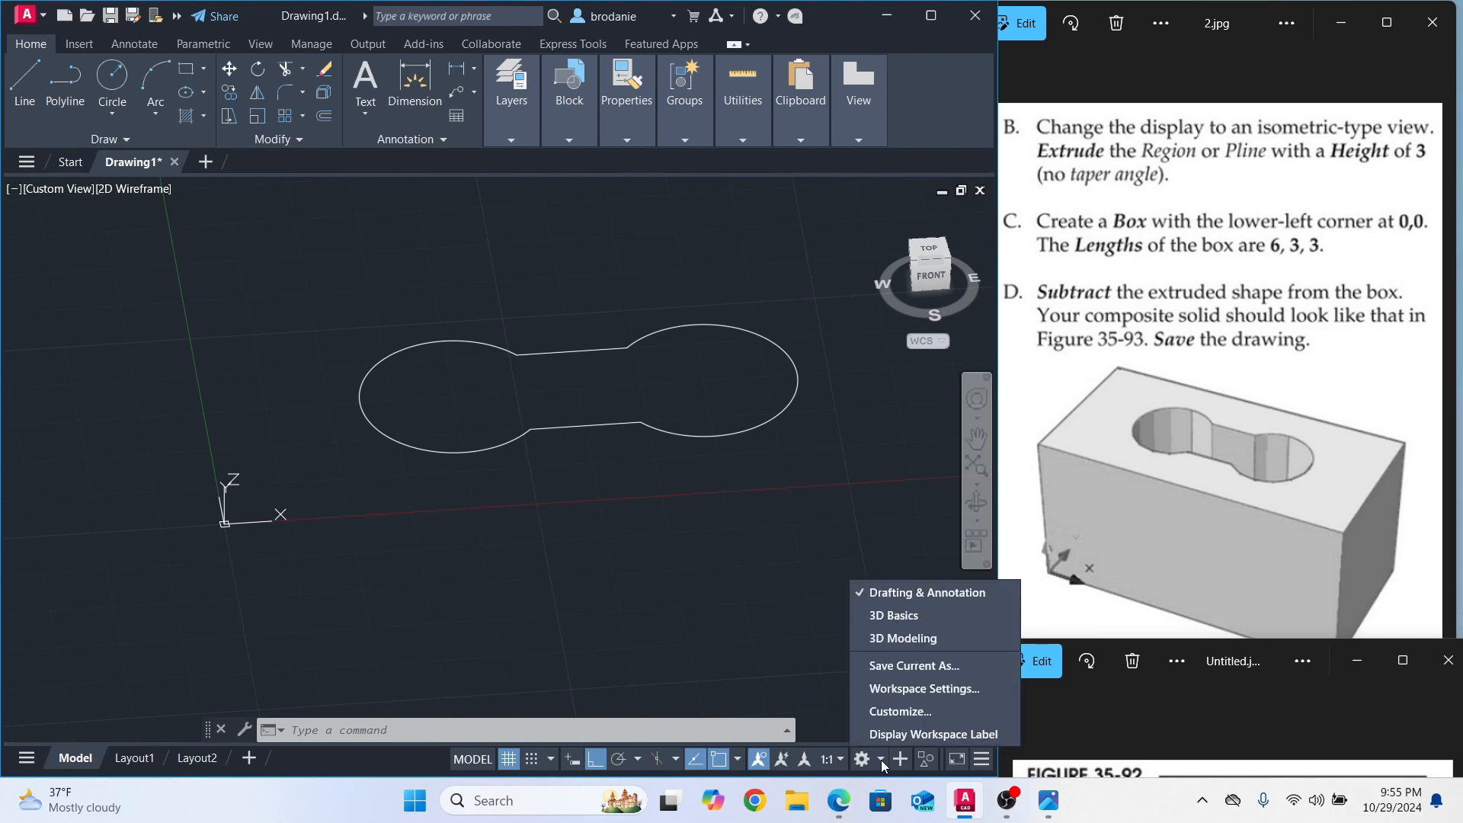
{"action": "left_click", "coordinate": [903, 639]}
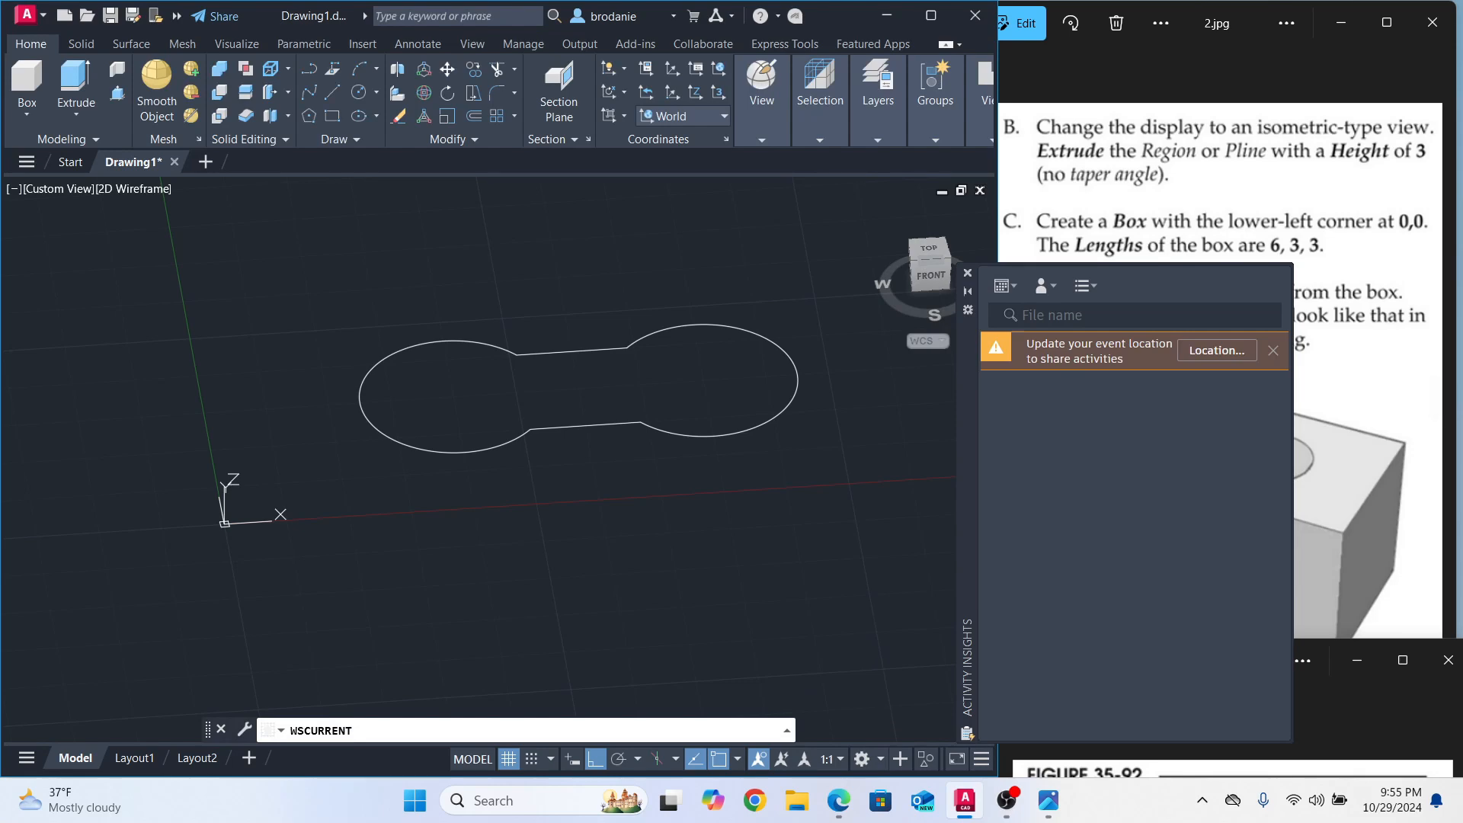
{"action": "left_click", "coordinate": [967, 273]}
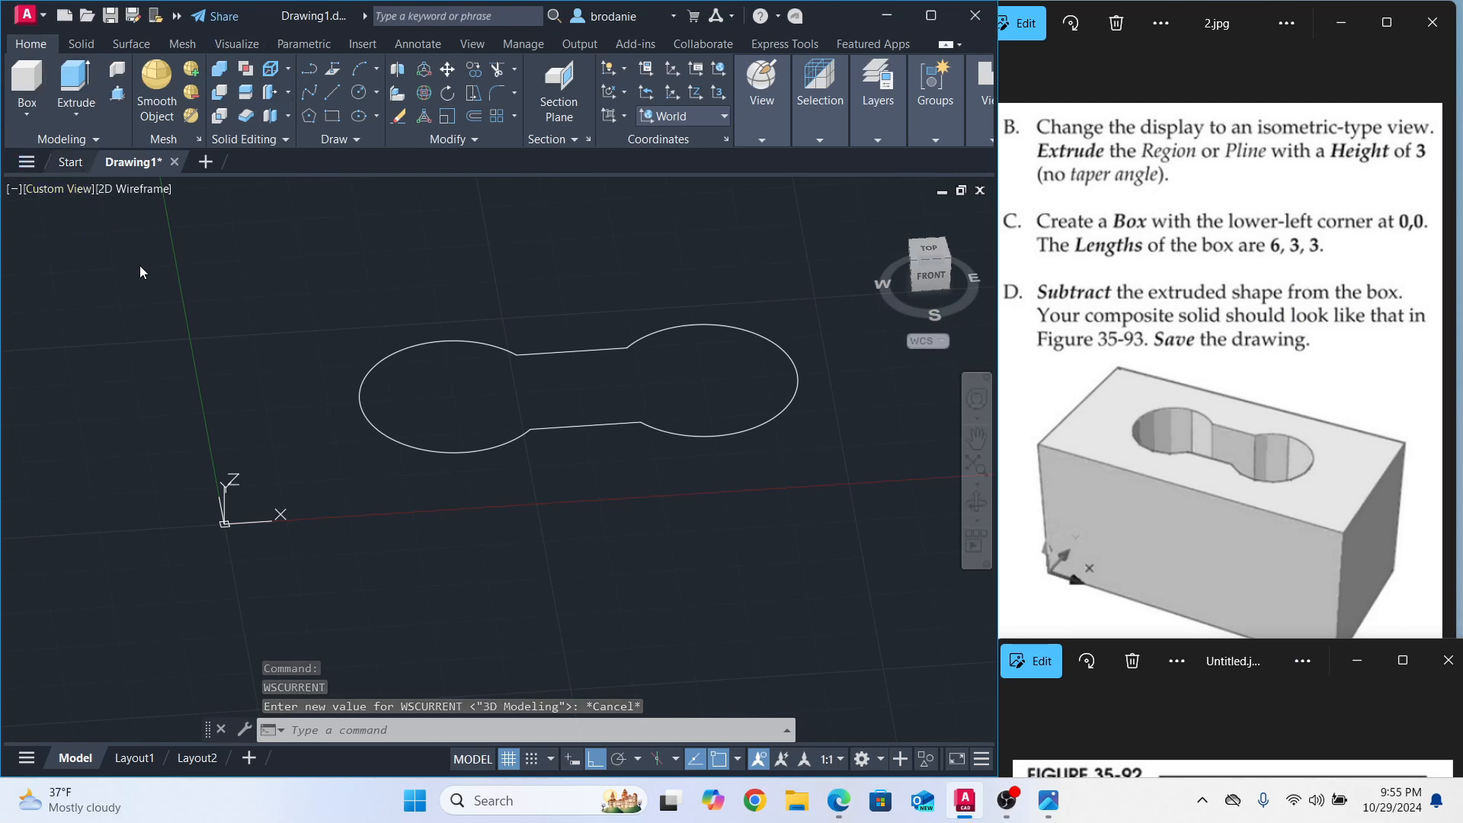
{"action": "left_click", "coordinate": [76, 85]}
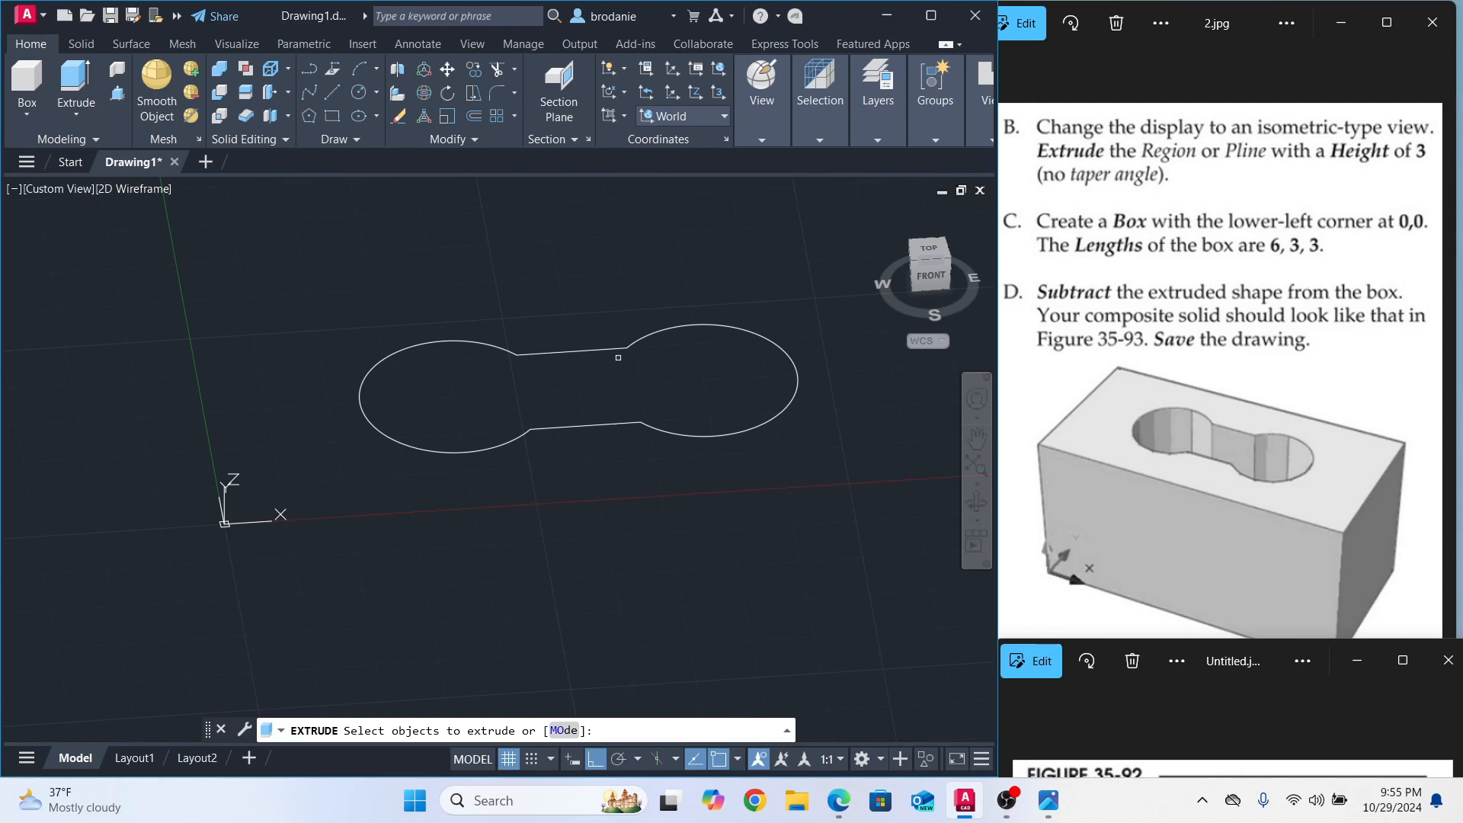
{"action": "left_click", "coordinate": [614, 351]}
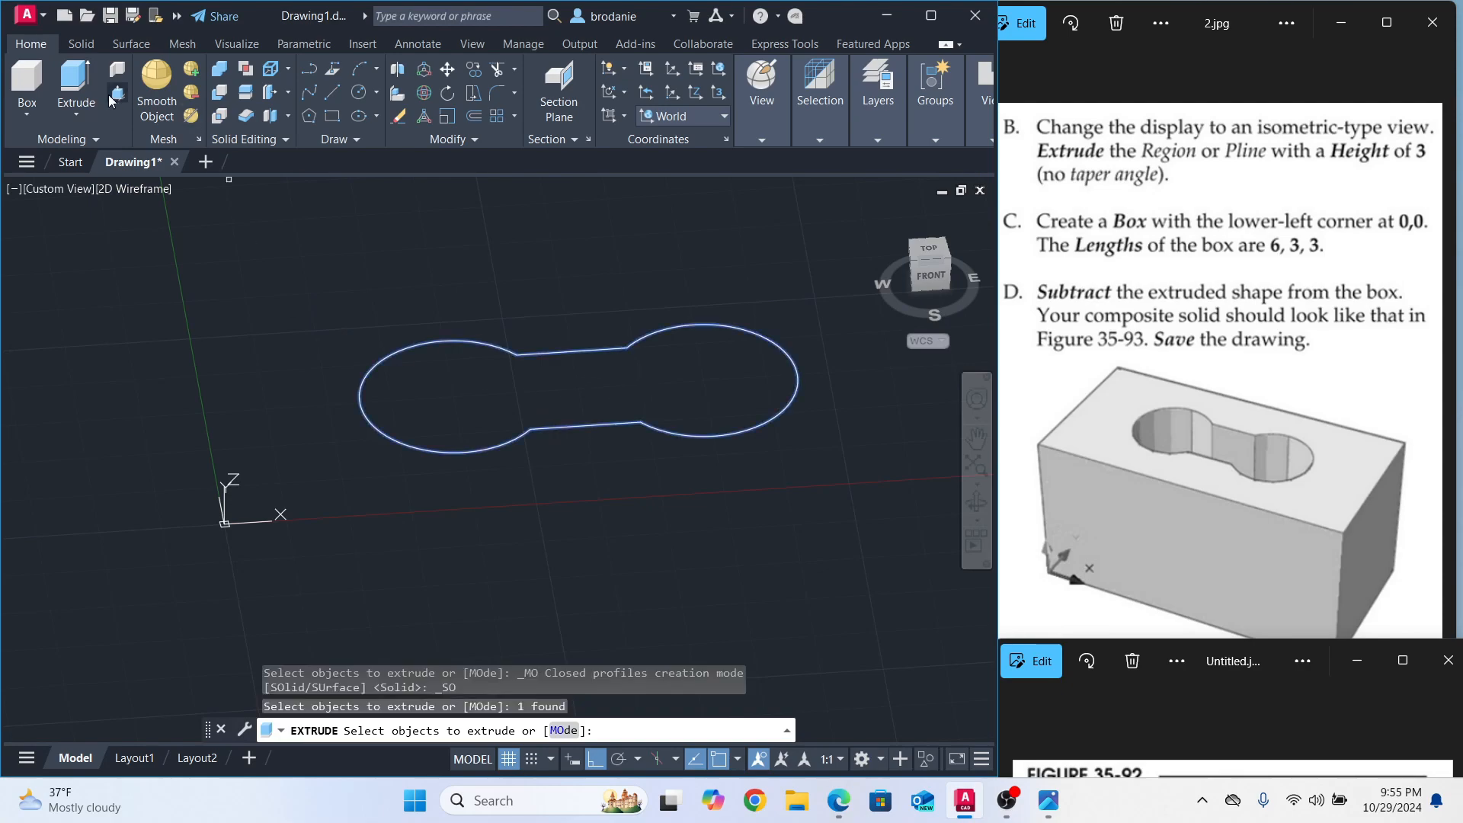
{"action": "left_click", "coordinate": [76, 85]}
{"action": "left_click", "coordinate": [554, 383]}
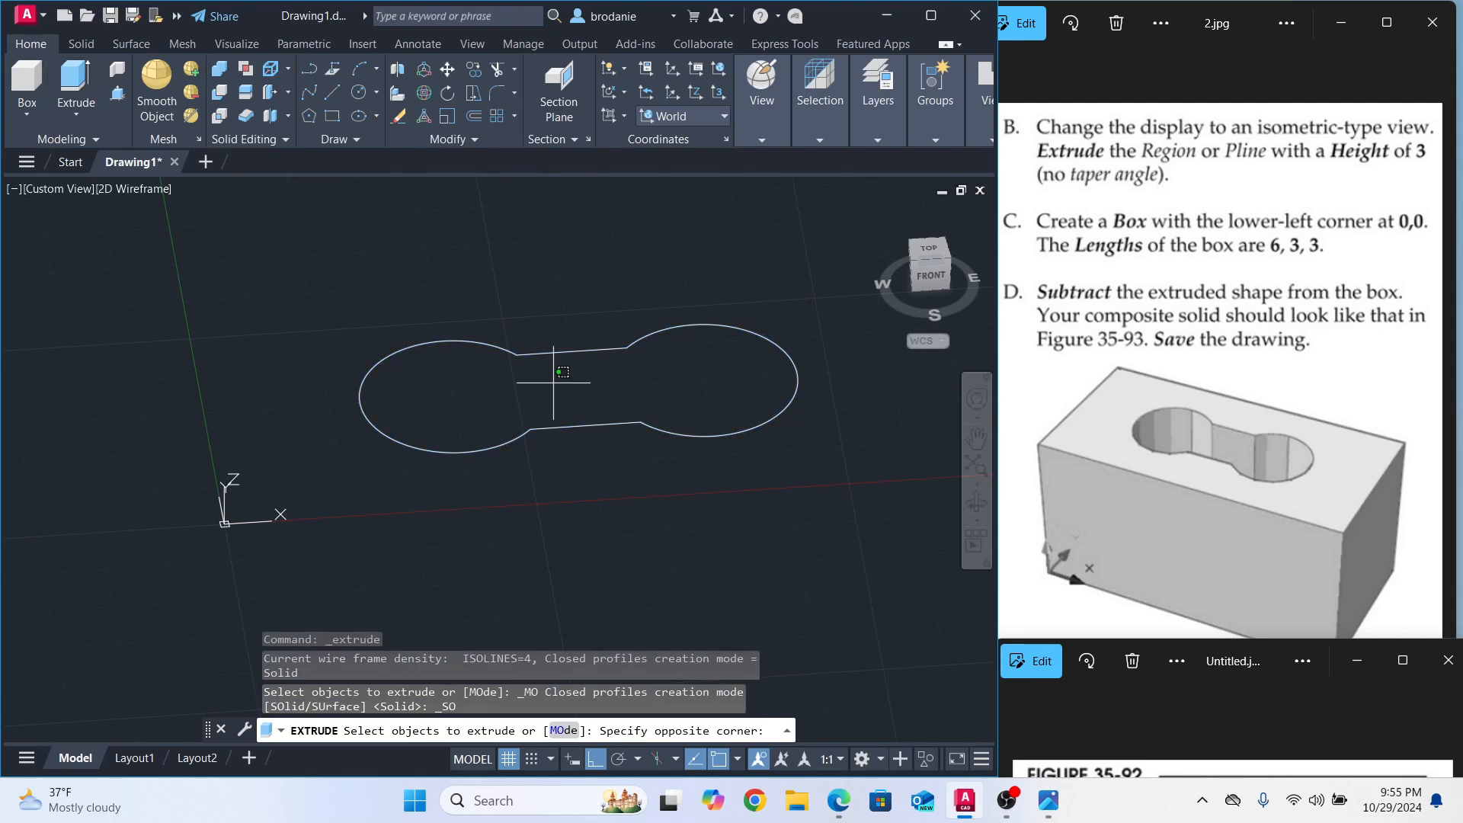
{"action": "key", "text": "Escape"}
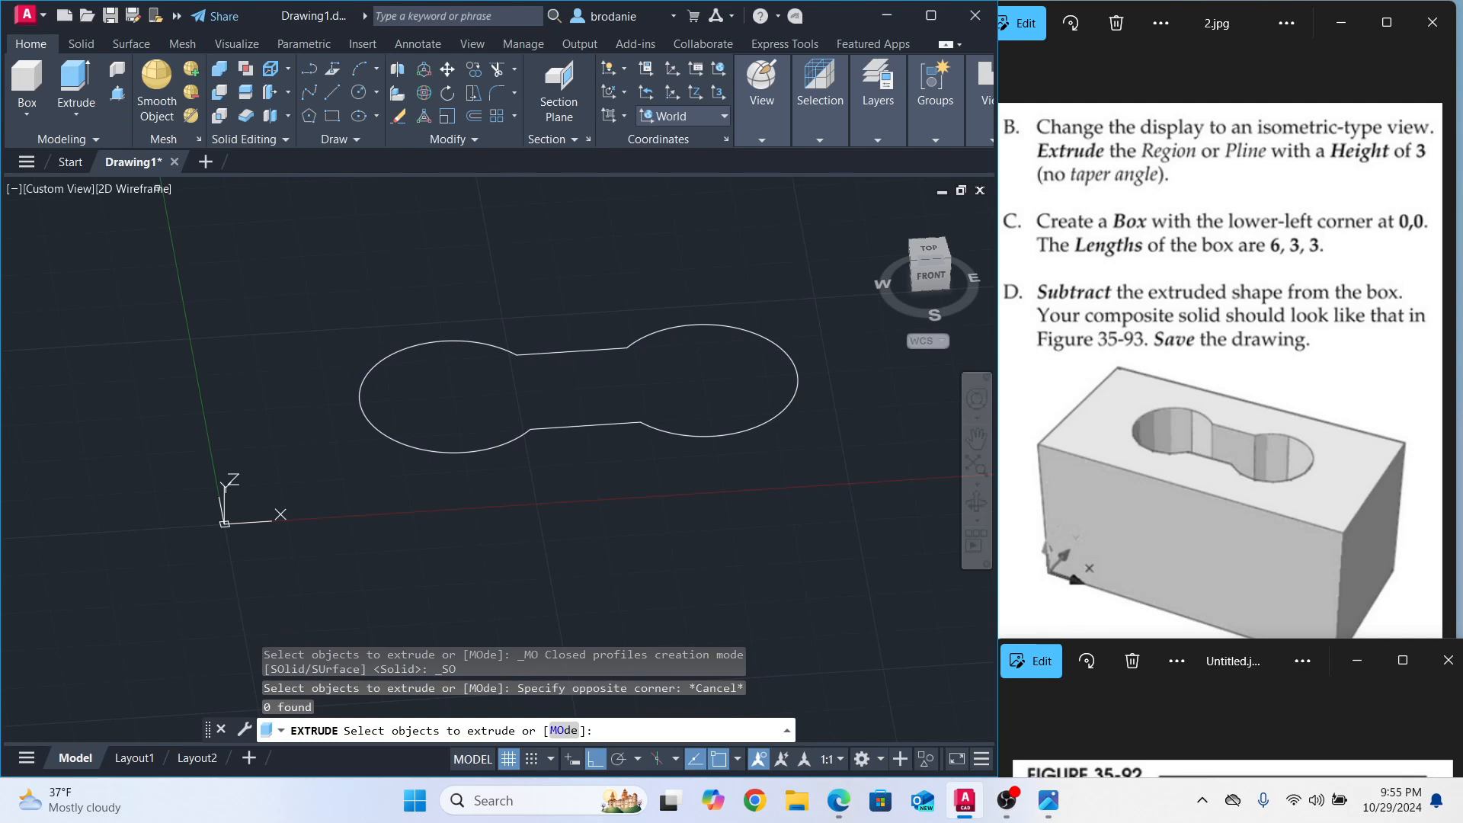
Extrude the dumbbell-shaped region upward to a height of 3 with Presspull.
{"action": "left_click", "coordinate": [118, 93]}
{"action": "left_click", "coordinate": [557, 380]}
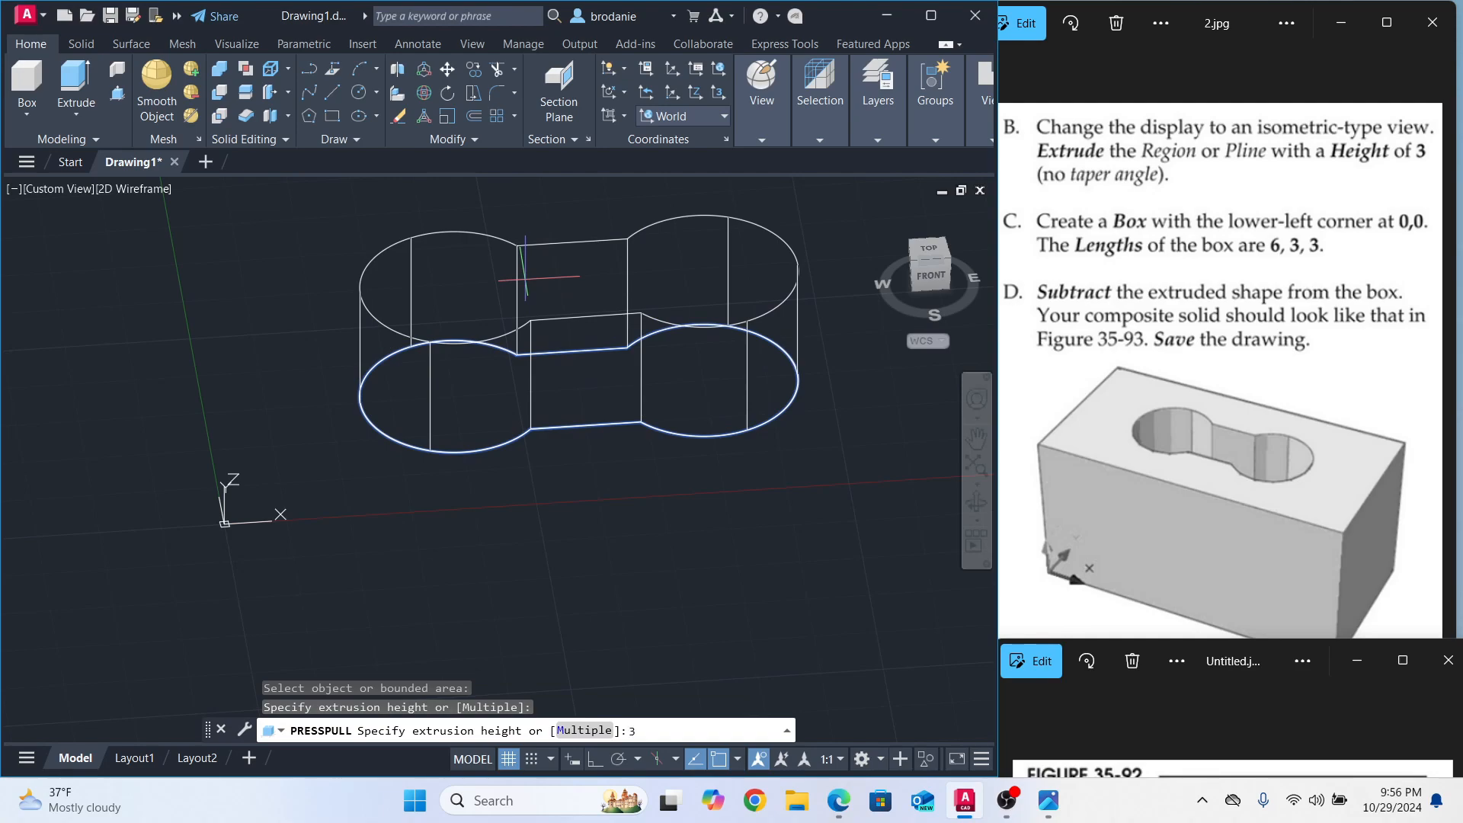
{"action": "key", "text": "Return"}
{"action": "scroll", "coordinate": [542, 471], "scroll_direction": "down", "scroll_amount": 4}
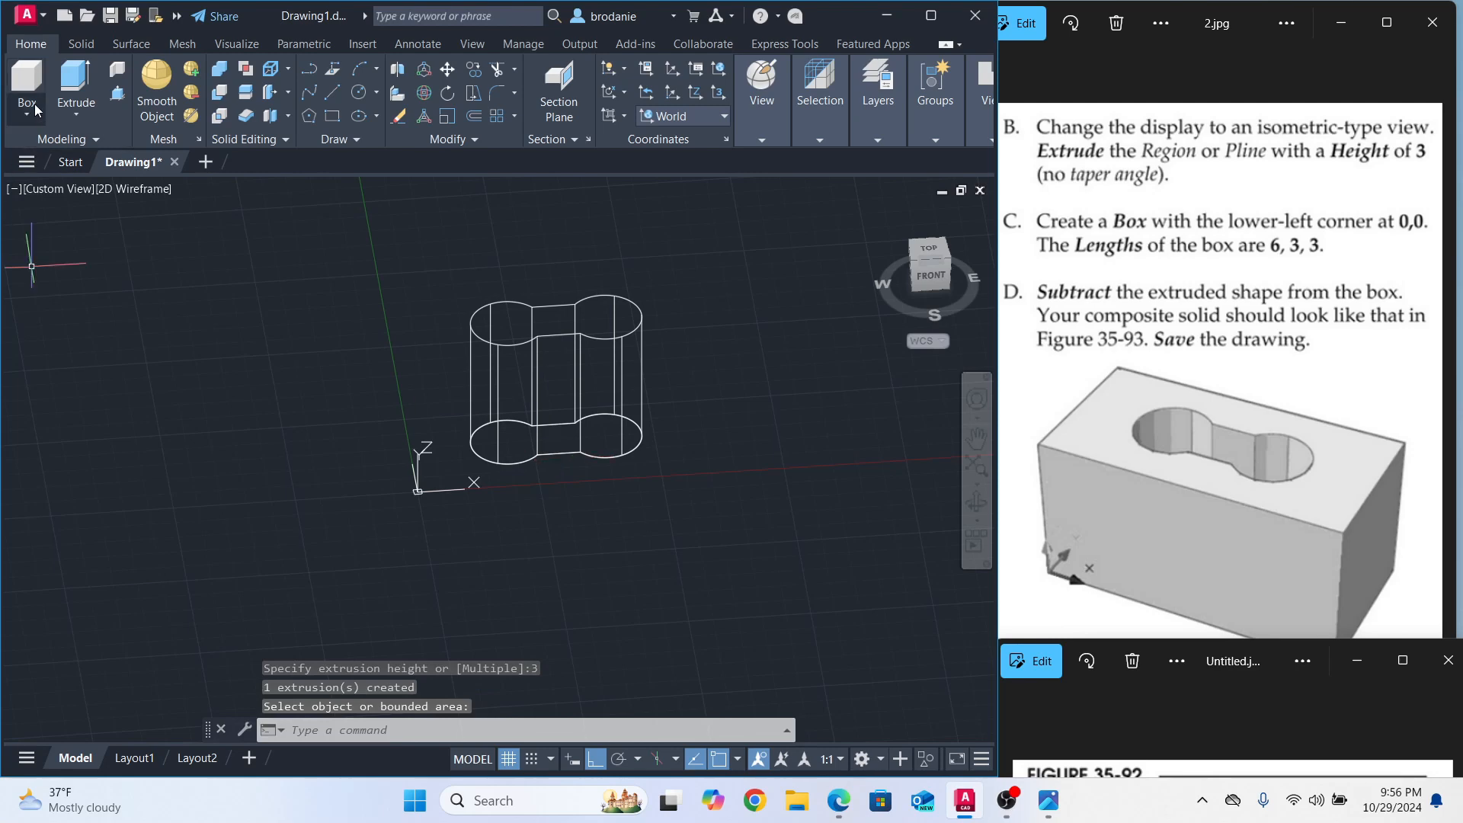
Create a box around the extruded shape with its first corner at 0,0,0 and its opposite corner at 6,3,3.
{"action": "left_click", "coordinate": [27, 76]}
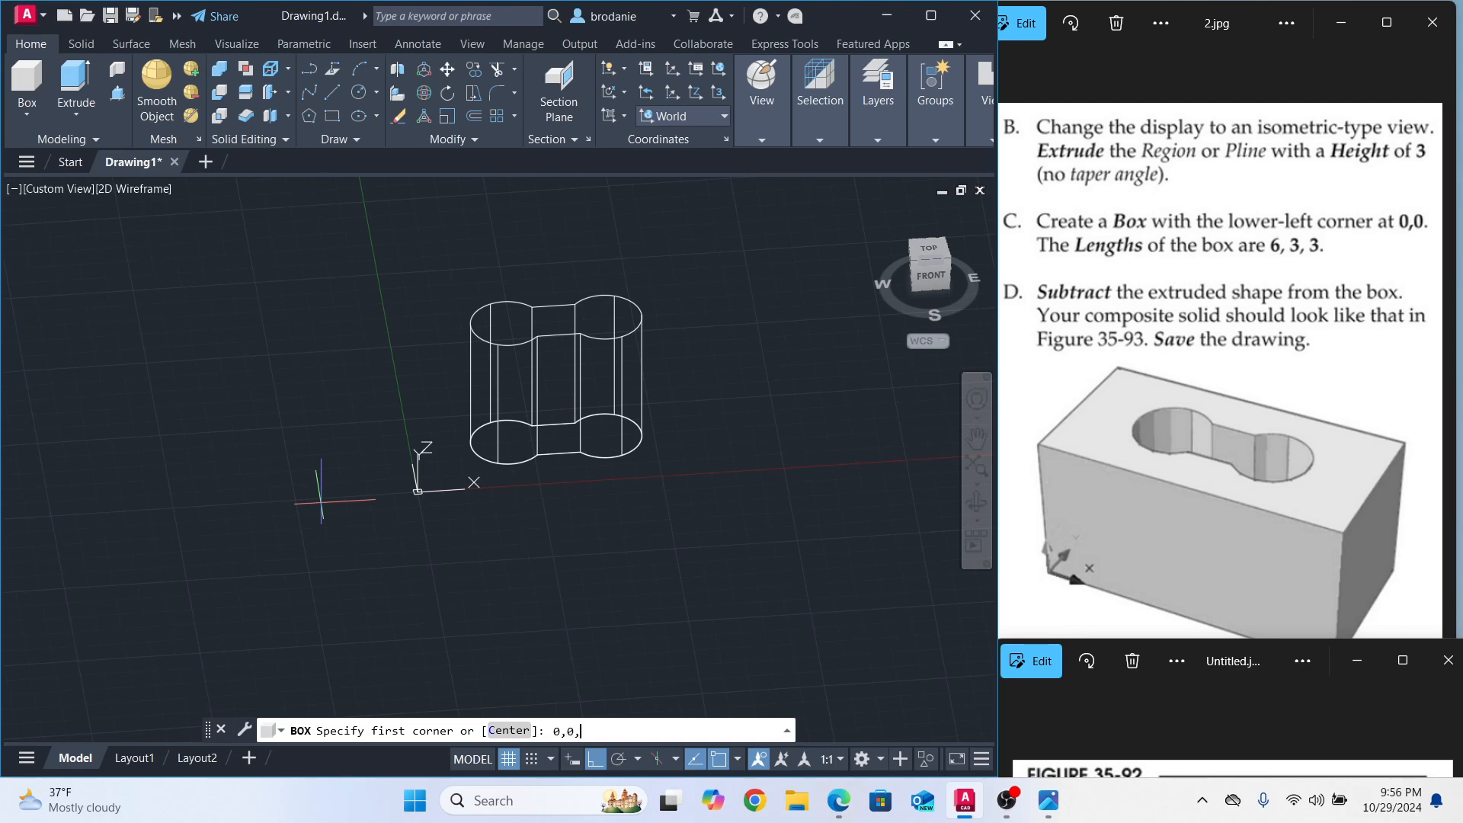
{"action": "key", "text": "Return"}
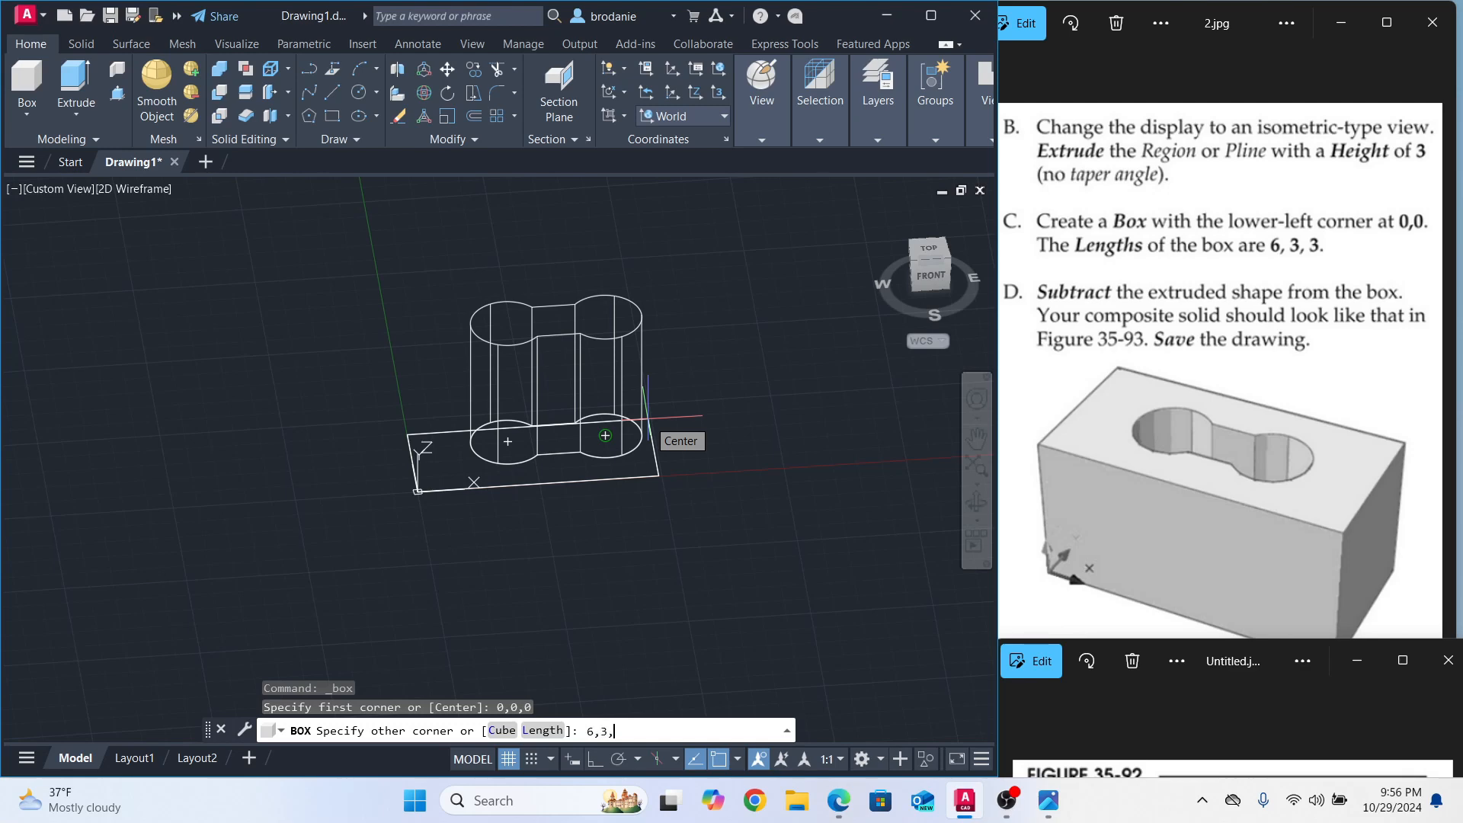
{"action": "key", "text": "Return"}
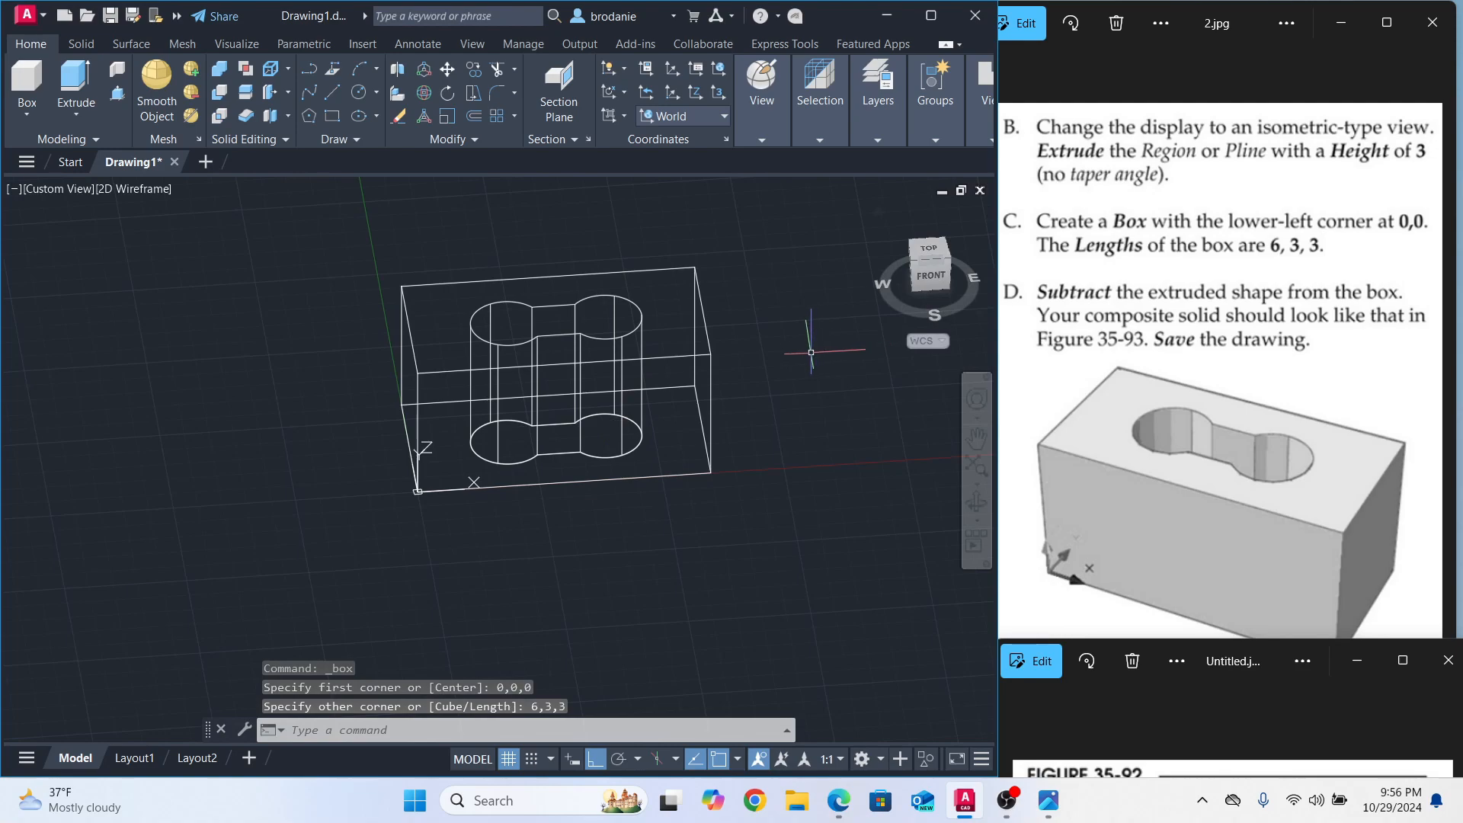
{"action": "middle_click_drag", "start_coordinate": [761, 323], "coordinate": [716, 330], "text": "shift"}
{"action": "scroll", "coordinate": [583, 312], "scroll_direction": "up", "scroll_amount": 5}
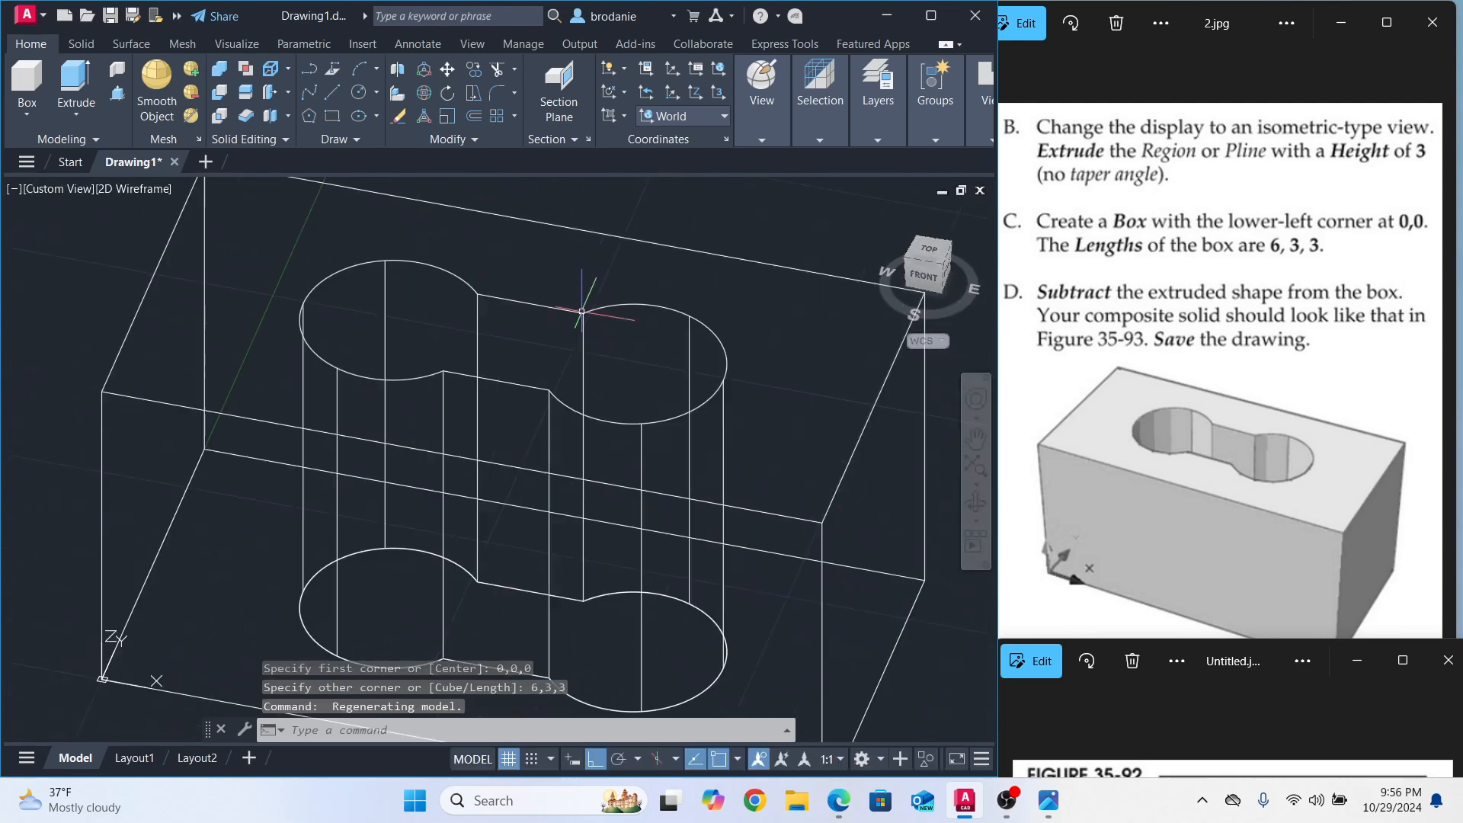
{"action": "scroll", "coordinate": [583, 311], "scroll_direction": "down", "scroll_amount": 2}
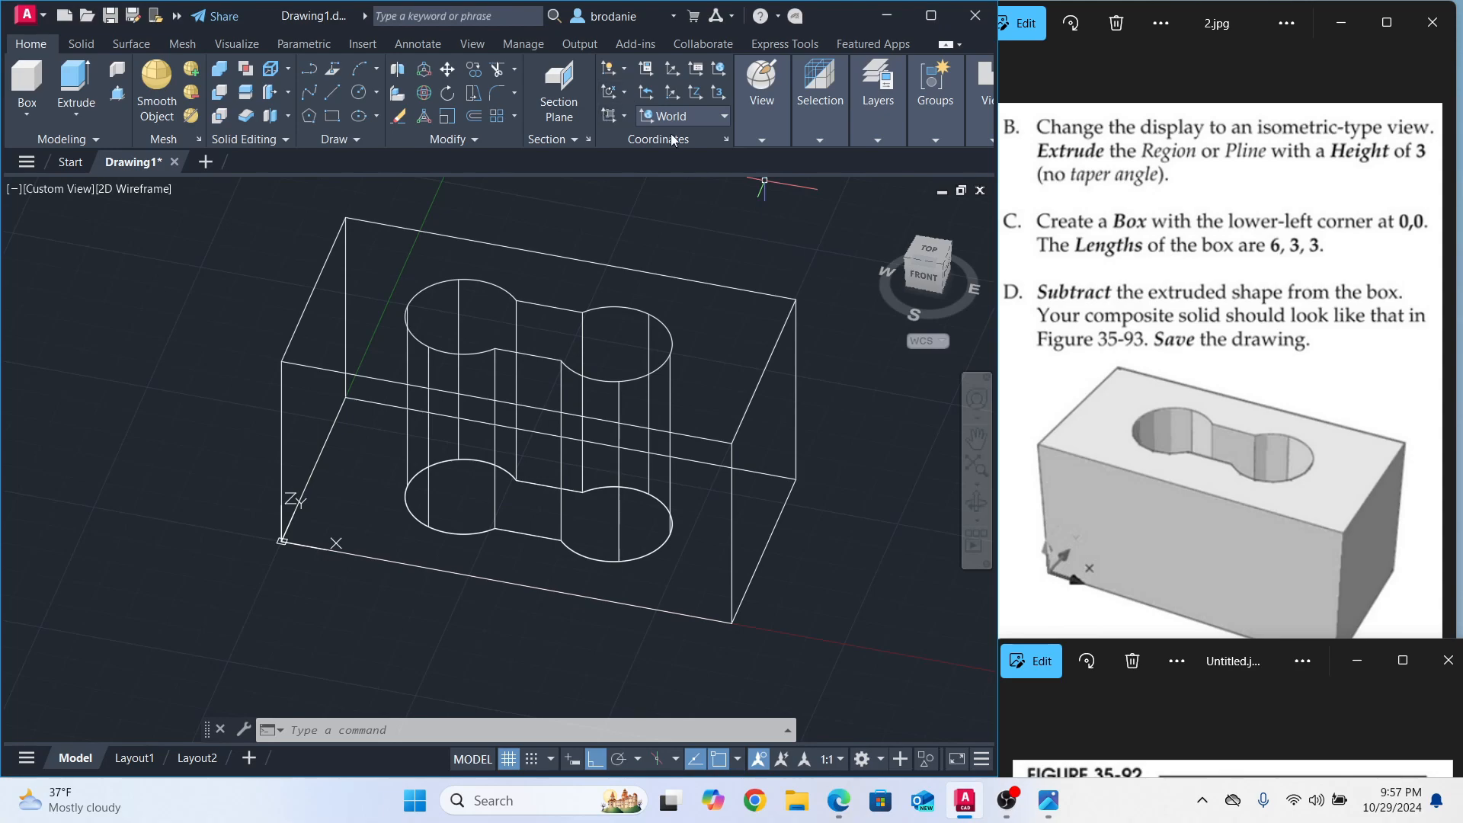
Inspect the box in the Conceptual visual style in a maximized window, and return to 2D Wireframe.
{"action": "left_click", "coordinate": [931, 15]}
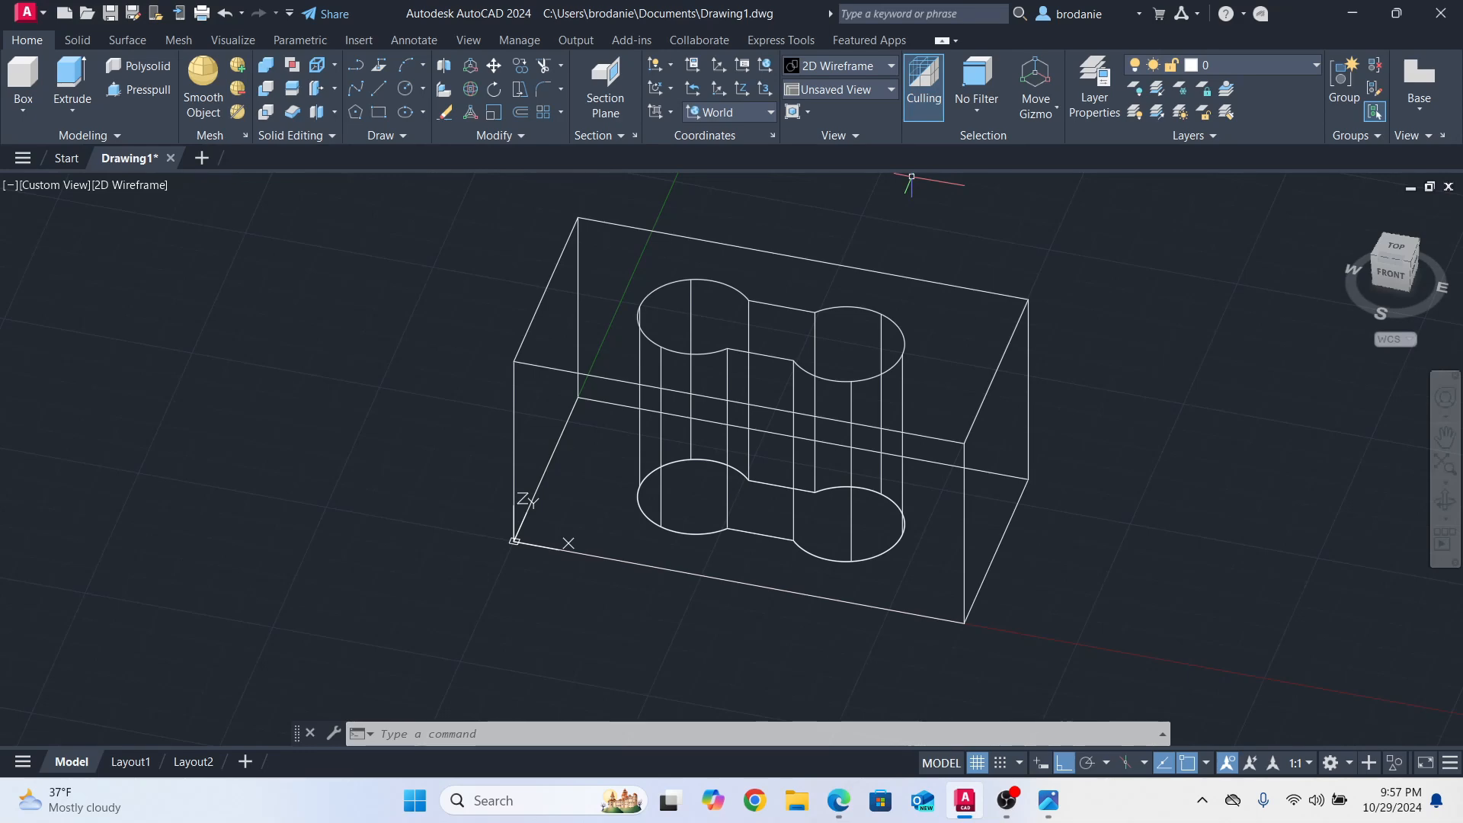
{"action": "left_click", "coordinate": [891, 66]}
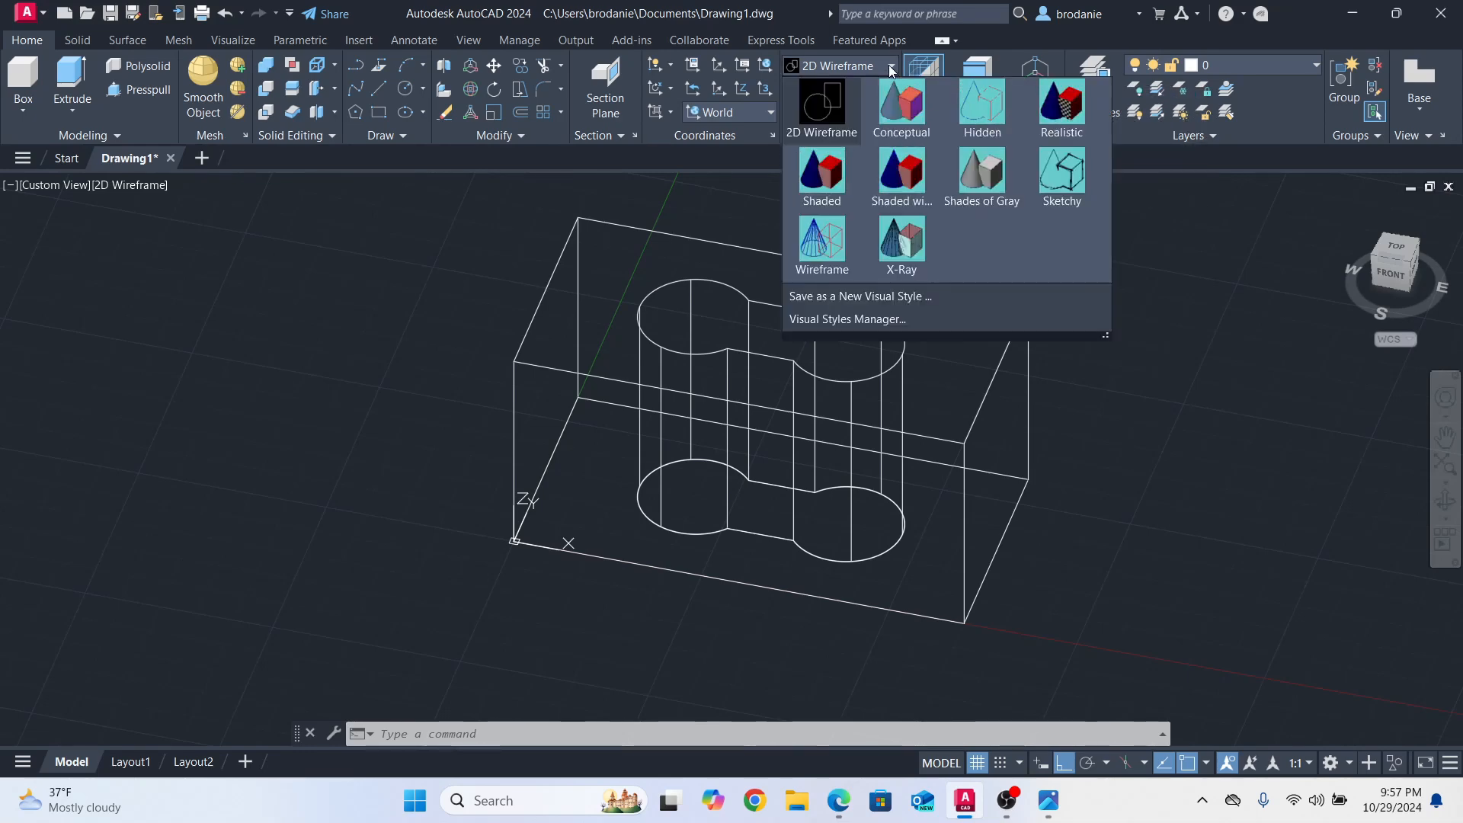
{"action": "left_click", "coordinate": [901, 108]}
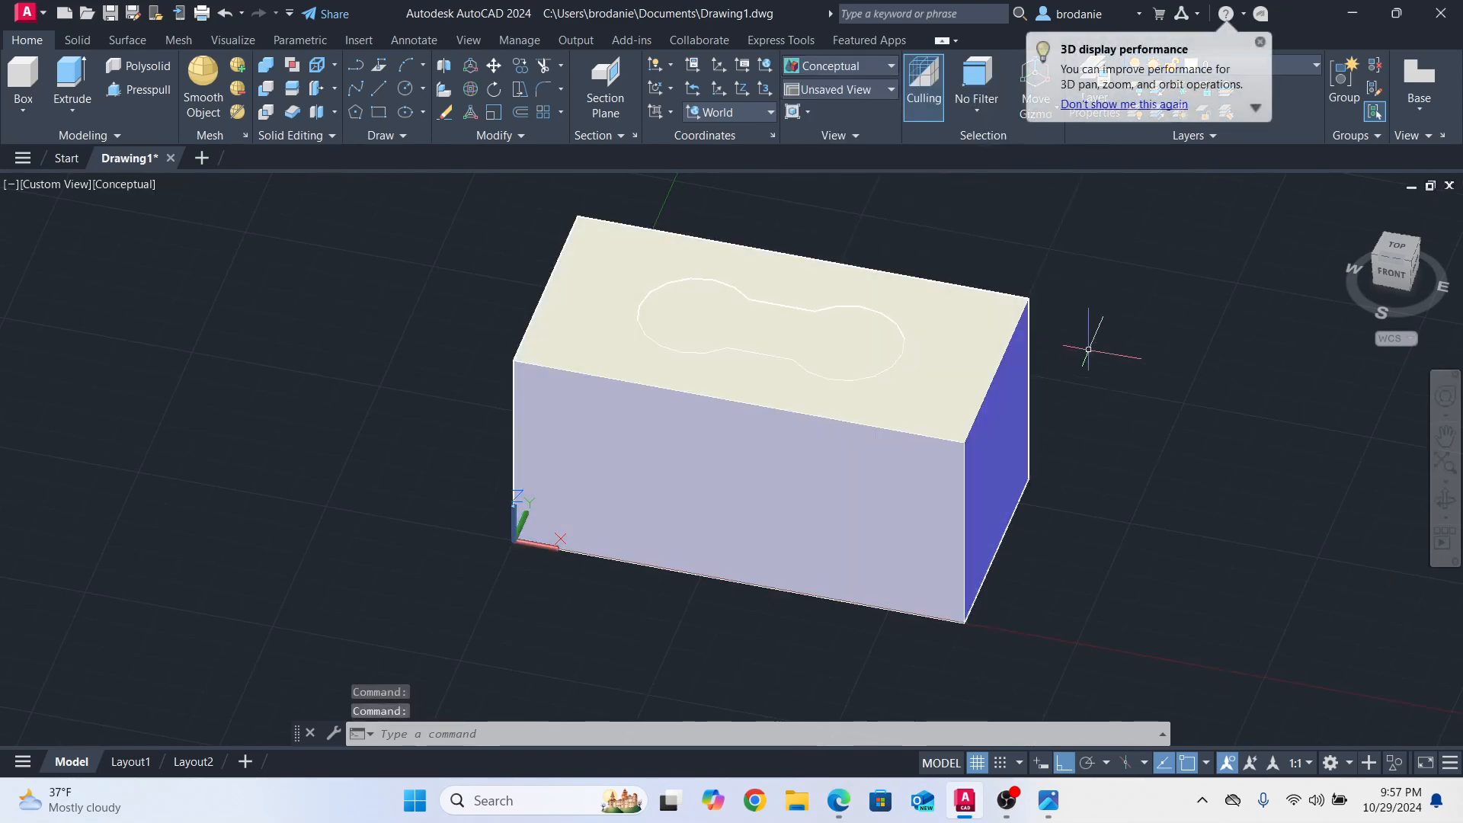
{"action": "mouse_move", "coordinate": [1038, 327]}
{"action": "middle_mouse_down", "text": "shift"}
{"action": "mouse_move", "coordinate": [1054, 456]}
{"action": "mouse_move", "coordinate": [945, 249]}
{"action": "mouse_move", "coordinate": [823, 310]}
{"action": "mouse_move", "coordinate": [797, 470]}
{"action": "mouse_move", "coordinate": [934, 477]}
{"action": "mouse_move", "coordinate": [999, 424]}
{"action": "middle_mouse_up", "text": "shift"}
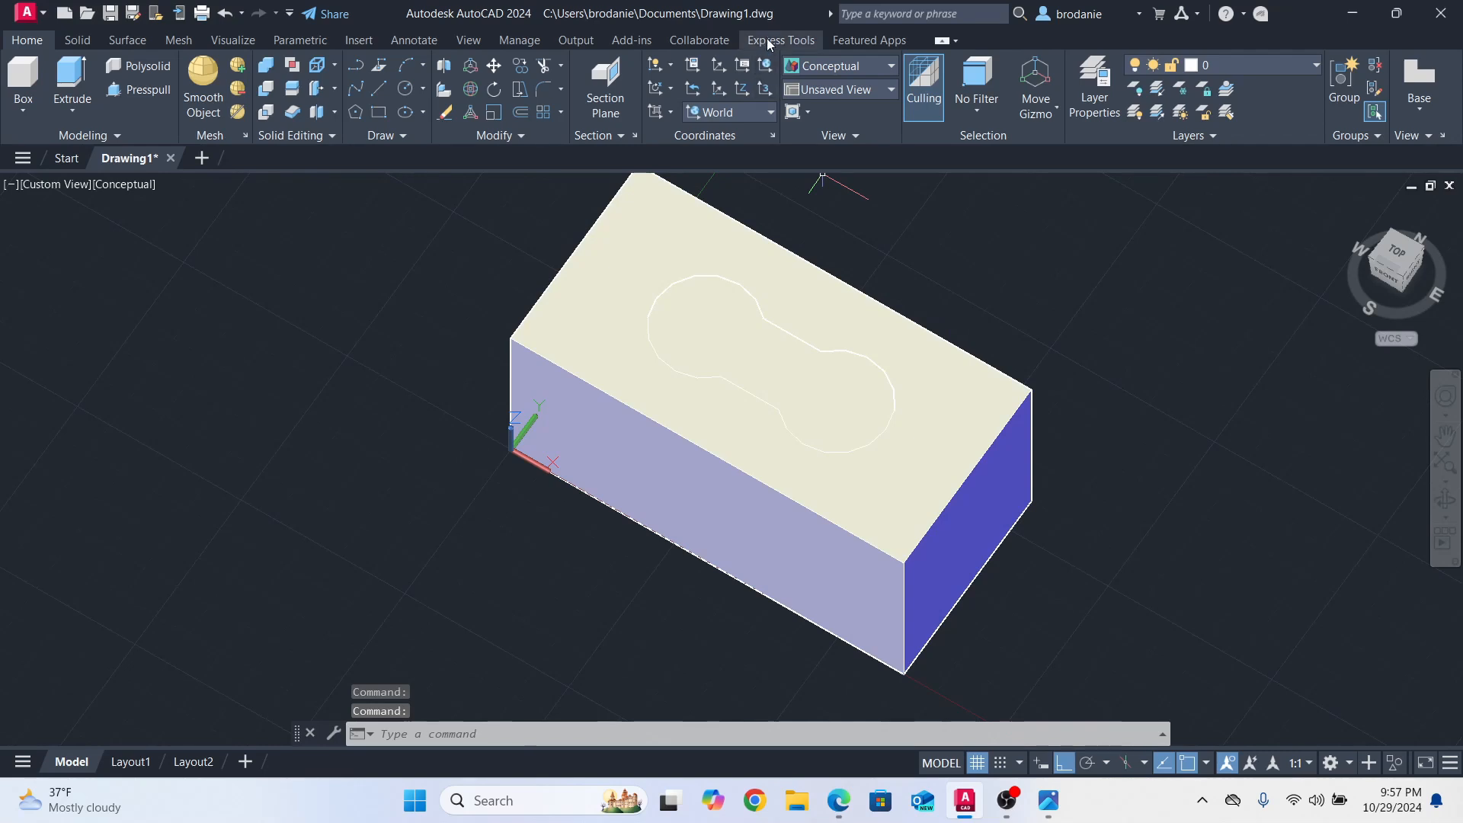
{"action": "left_click", "coordinate": [825, 64]}
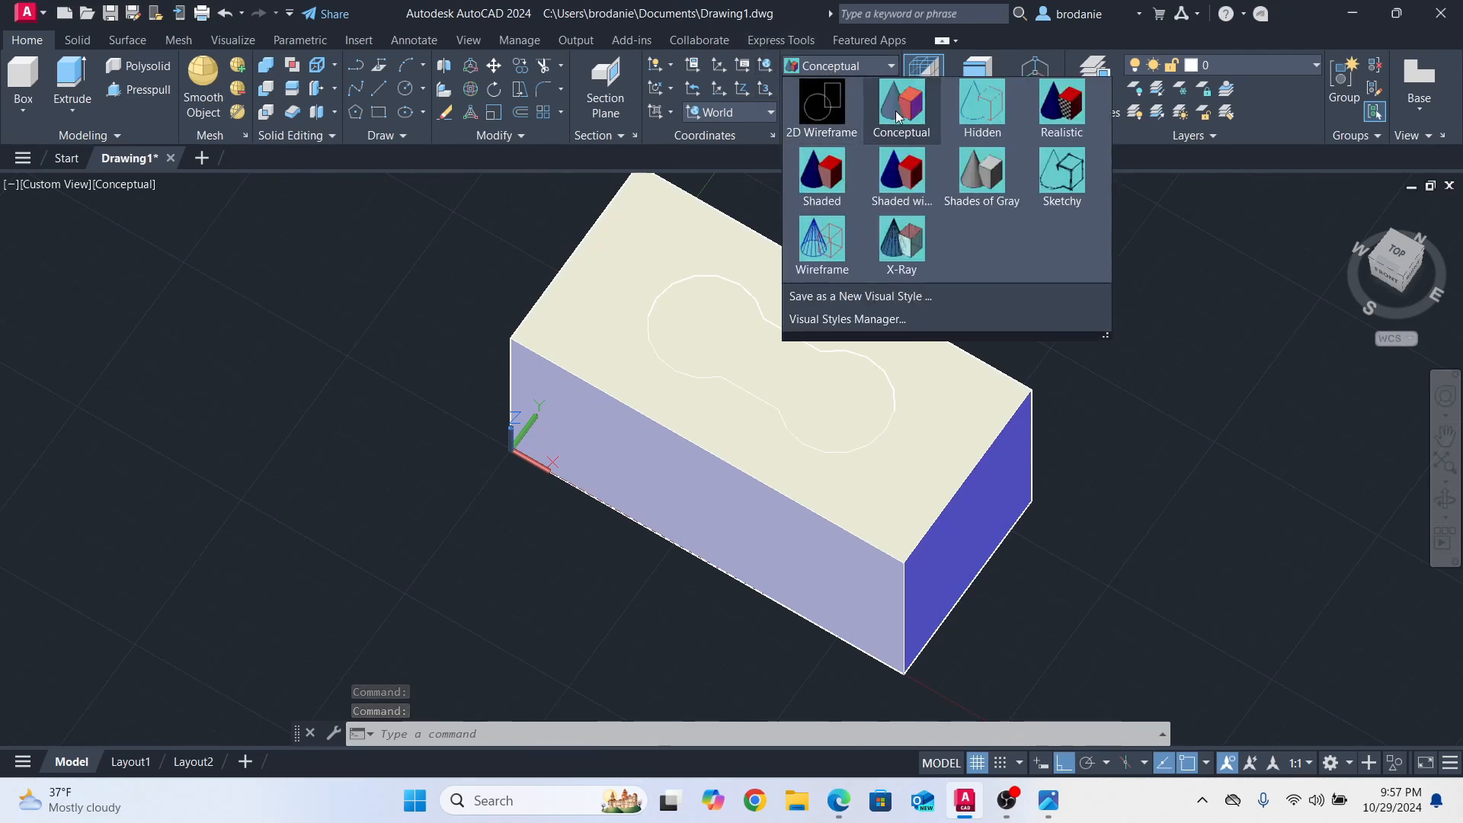
{"action": "left_click", "coordinate": [845, 116]}
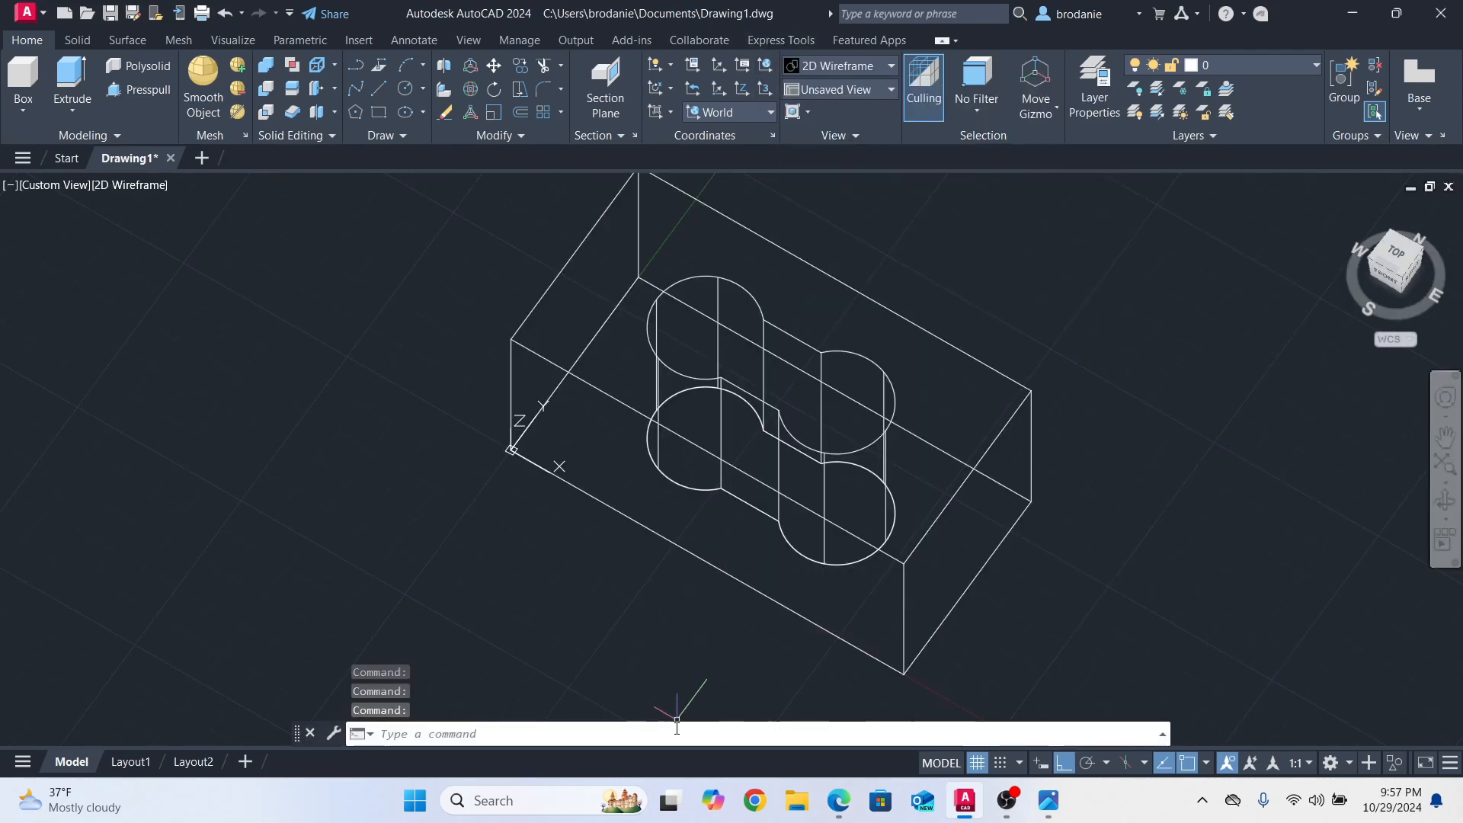
Subtract the extruded dumbbell solid from the box.
{"action": "left_click", "coordinate": [674, 737]}
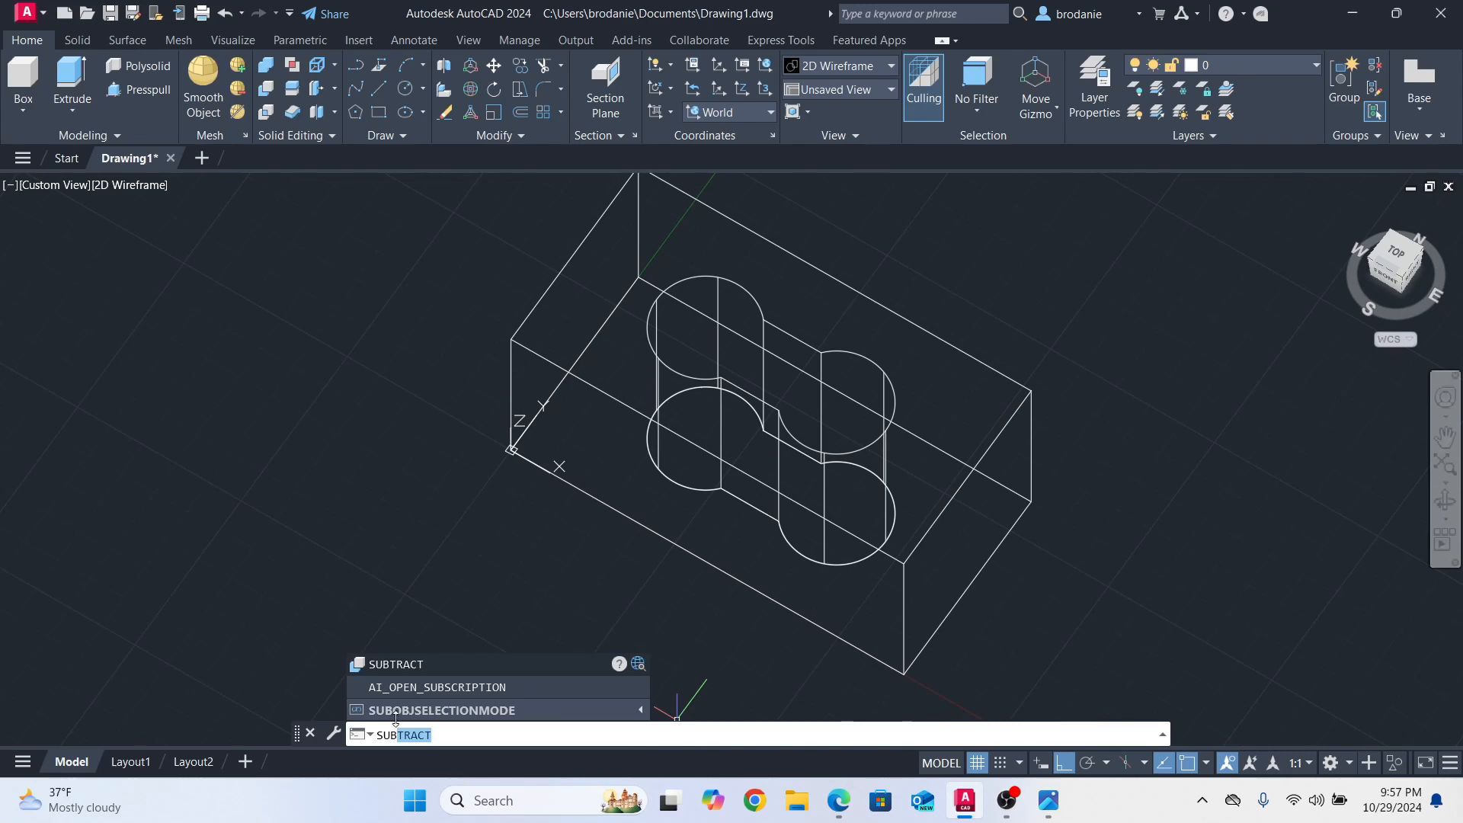
{"action": "key", "text": "Return"}
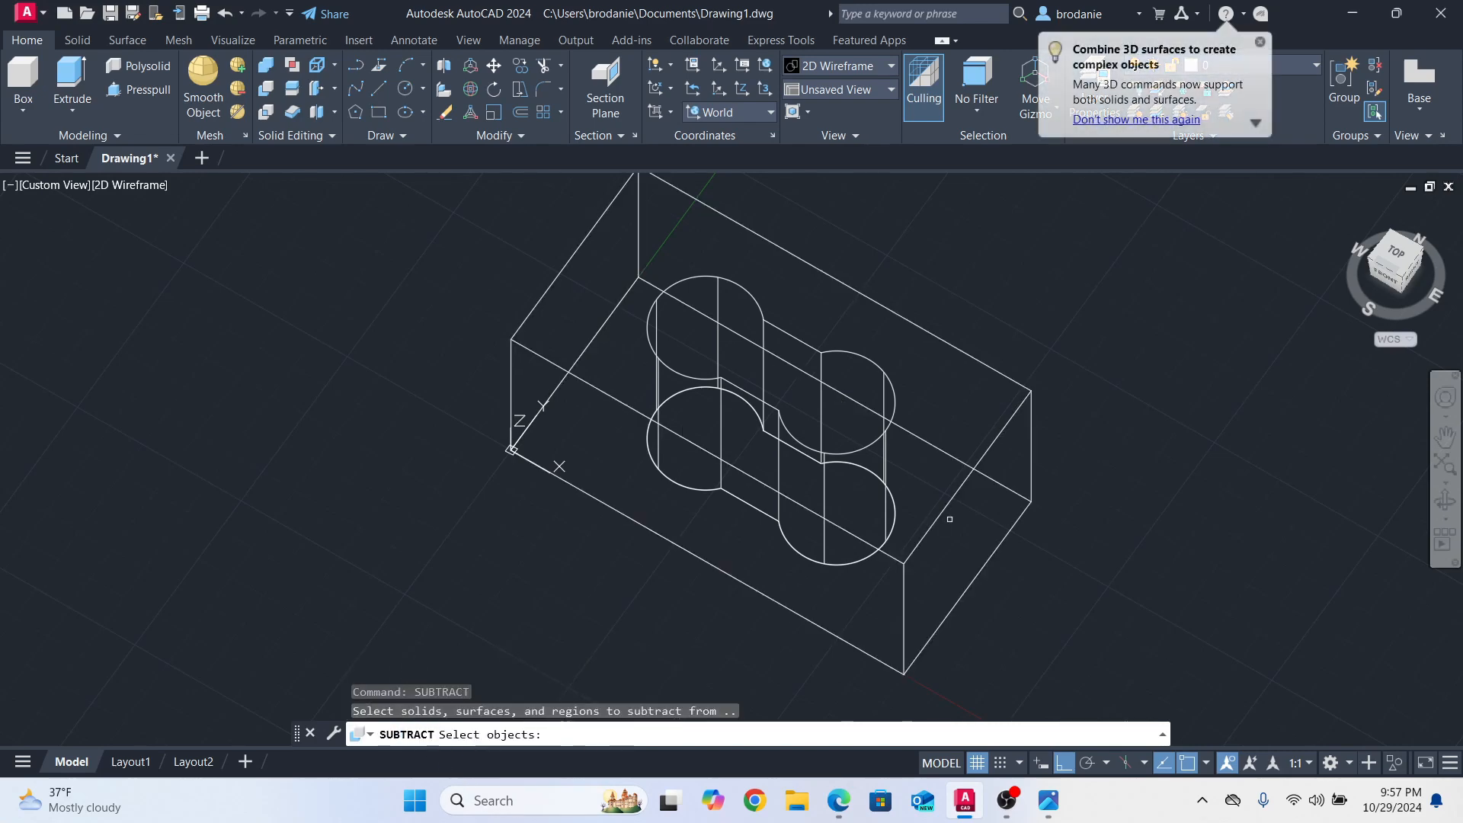
{"action": "left_click", "coordinate": [940, 516]}
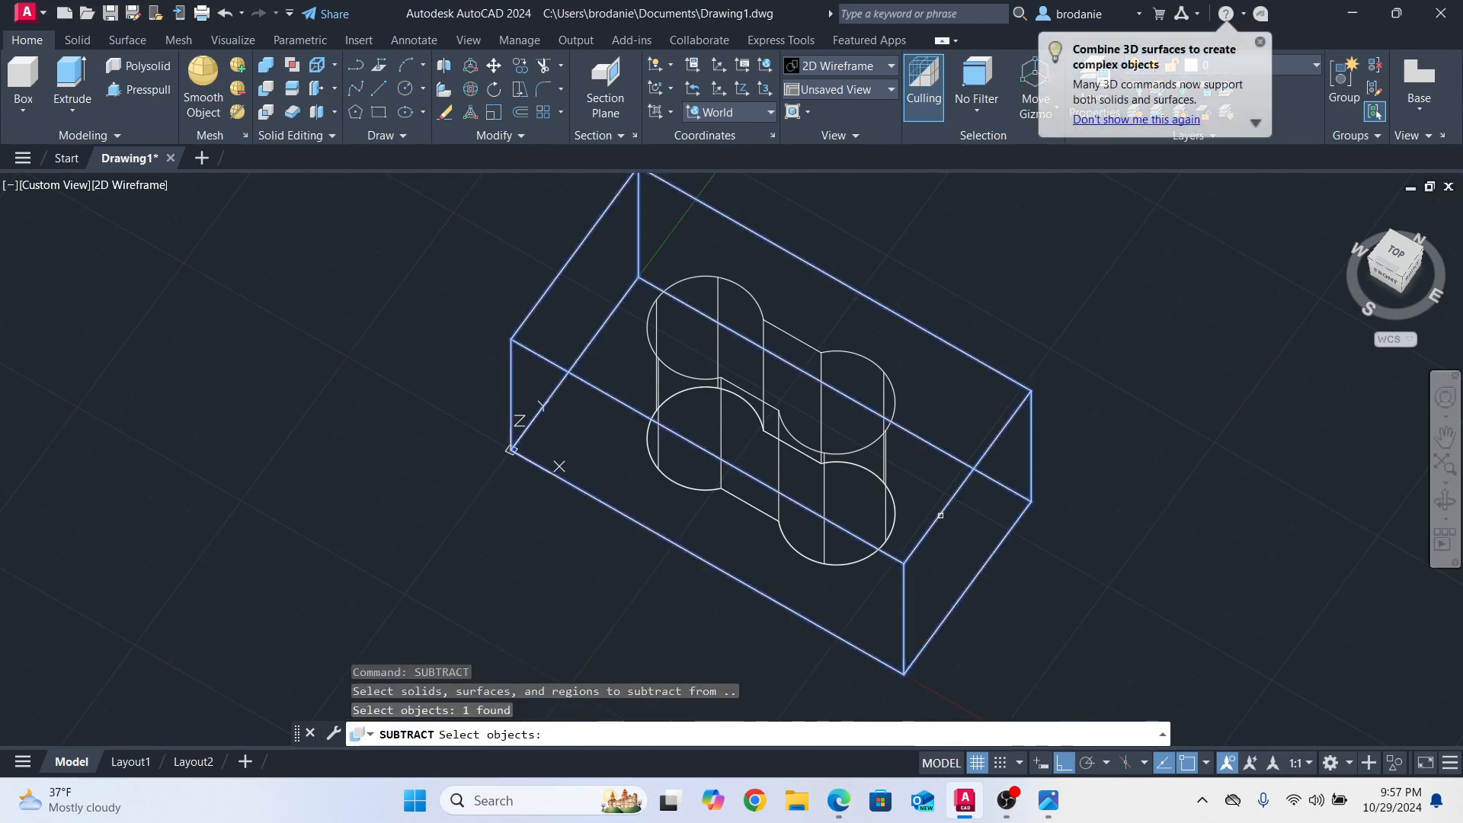
{"action": "key", "text": "Return"}
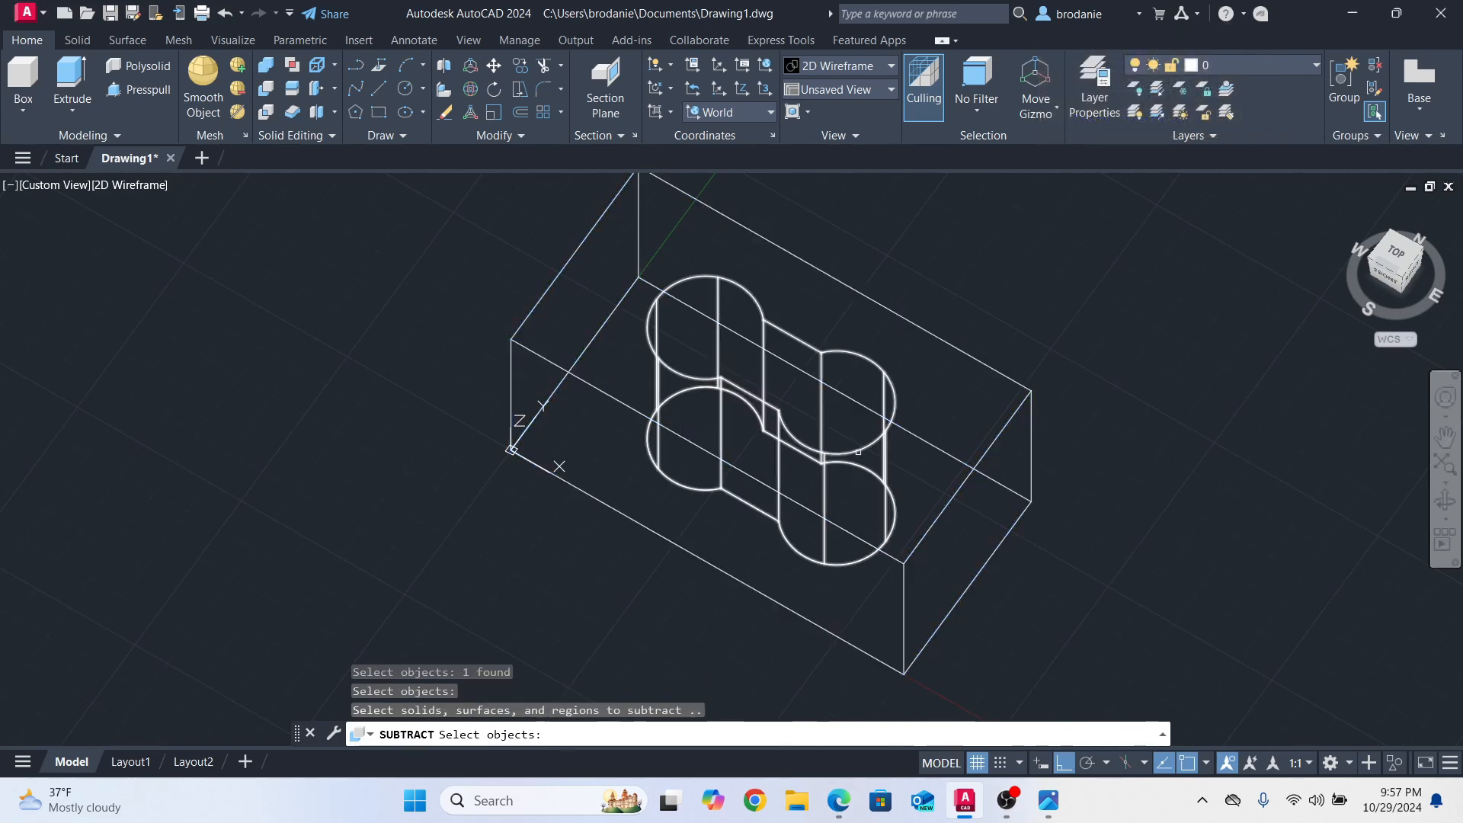
{"action": "left_click", "coordinate": [858, 452]}
{"action": "key", "text": "Return"}
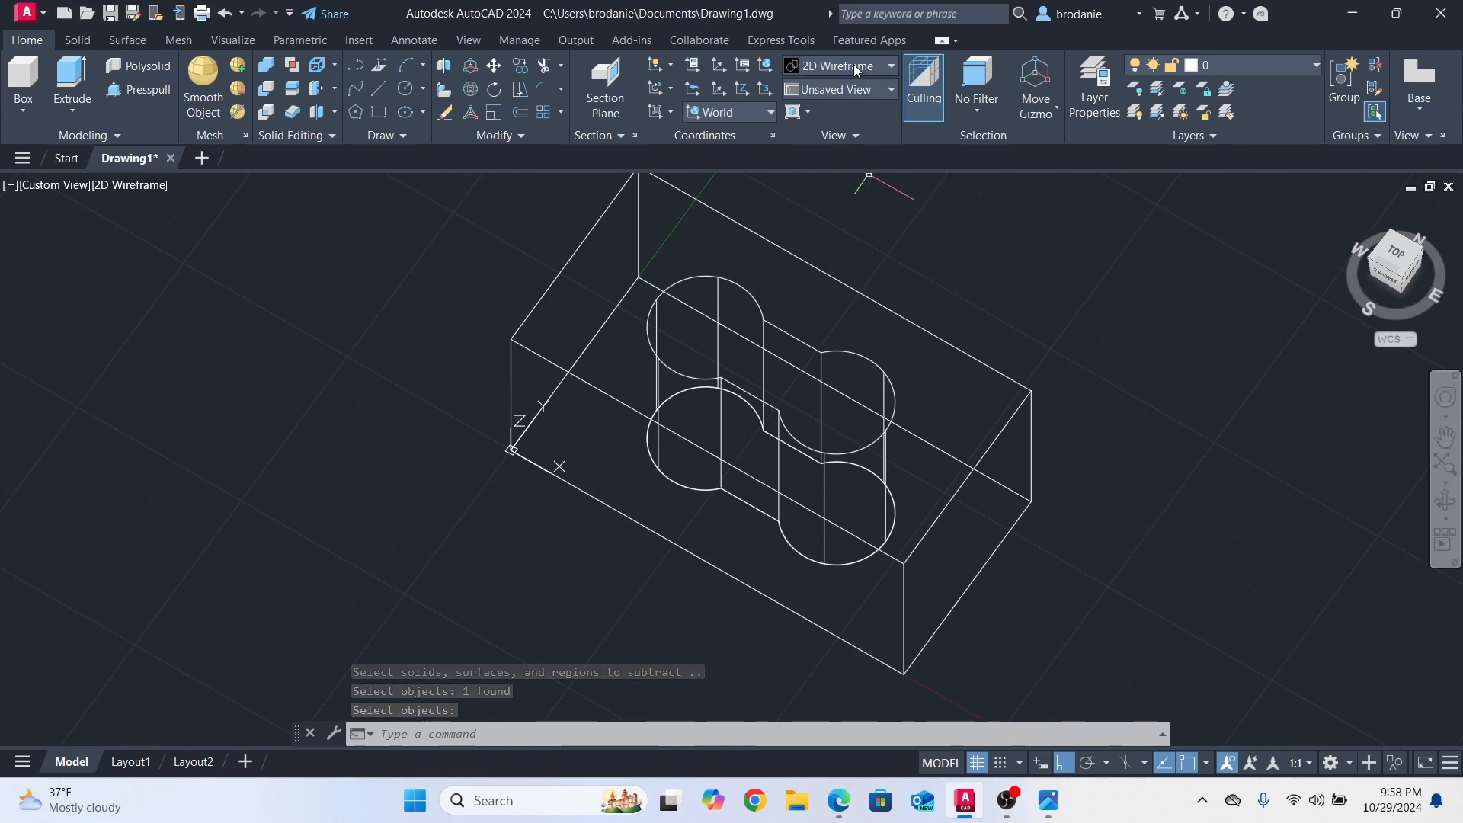
Apply the Conceptual visual style and orbit to view the dumbbell-shaped opening from above.
{"action": "left_click", "coordinate": [880, 67]}
{"action": "left_click", "coordinate": [893, 108]}
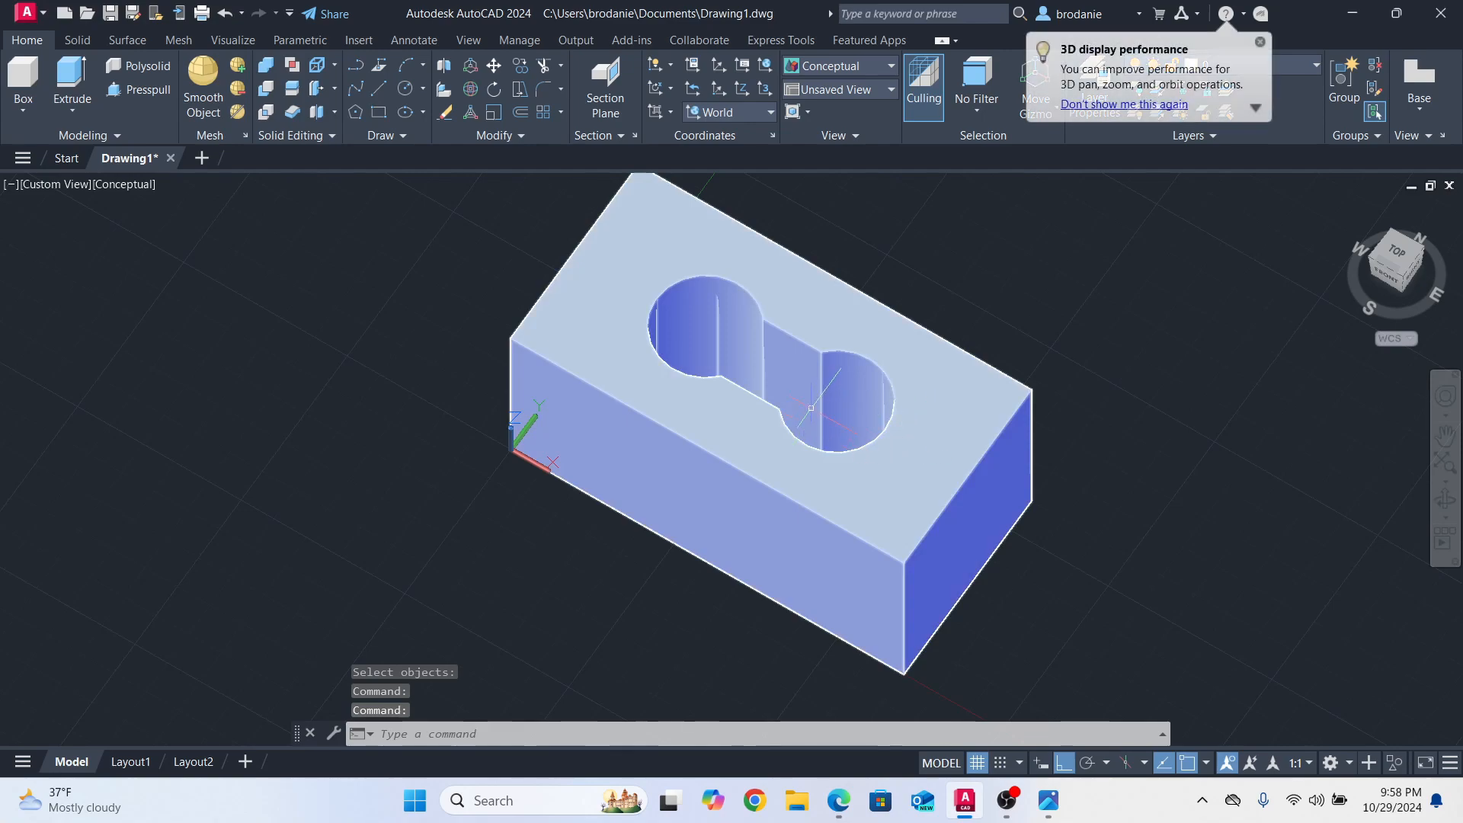
{"action": "mouse_move", "coordinate": [876, 415]}
{"action": "middle_mouse_down", "text": "shift"}
{"action": "mouse_move", "coordinate": [875, 449]}
{"action": "mouse_move", "coordinate": [876, 175]}
{"action": "mouse_move", "coordinate": [845, 382]}
{"action": "mouse_move", "coordinate": [861, 509]}
{"action": "middle_mouse_up", "text": "shift"}
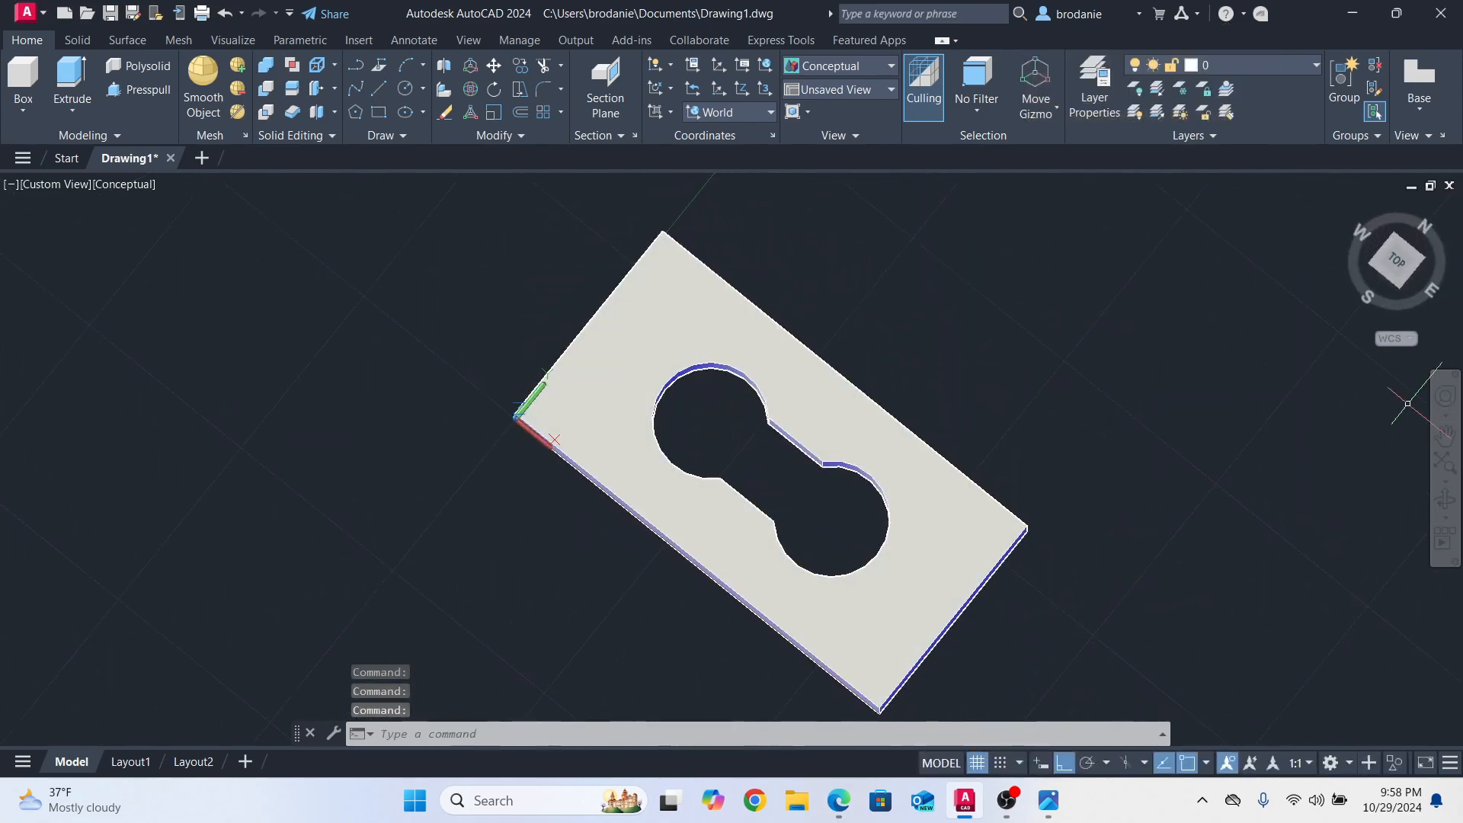